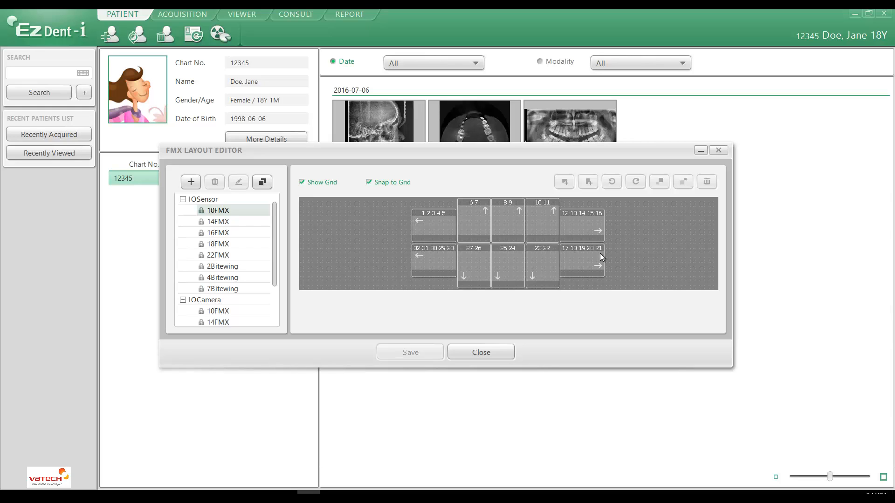
Review the remaining preset IOSensor layouts in turn, from 14FMX through 22FMX and the 2, 4 and 7 Bitewing sets
{"action": "left_click", "coordinate": [218, 222]}
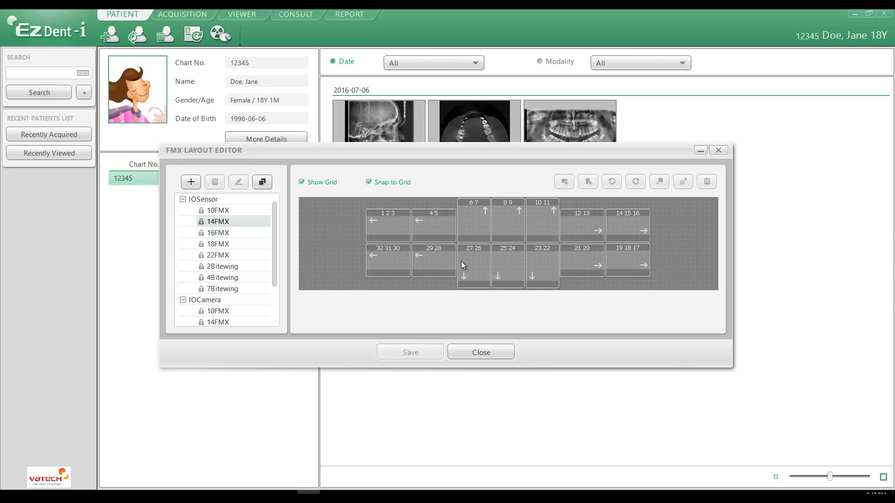
{"action": "left_click", "coordinate": [224, 234]}
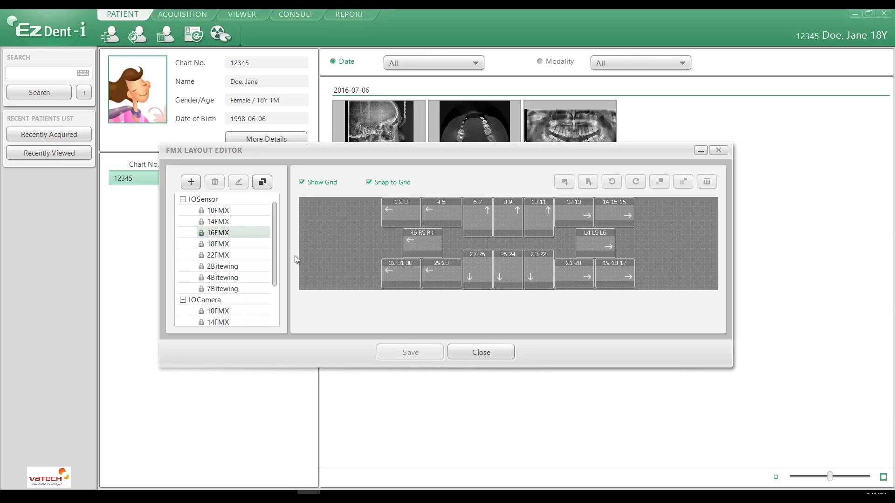
{"action": "left_click", "coordinate": [213, 245]}
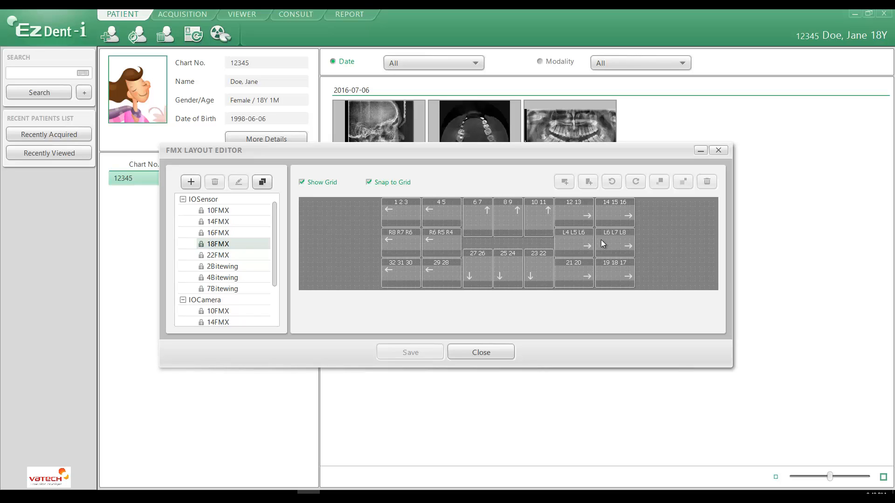
{"action": "left_click", "coordinate": [211, 256]}
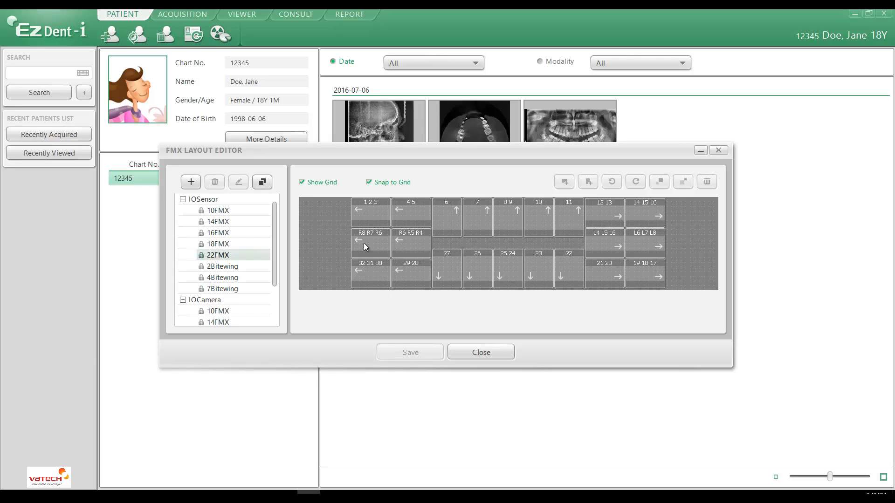
{"action": "left_click", "coordinate": [227, 267]}
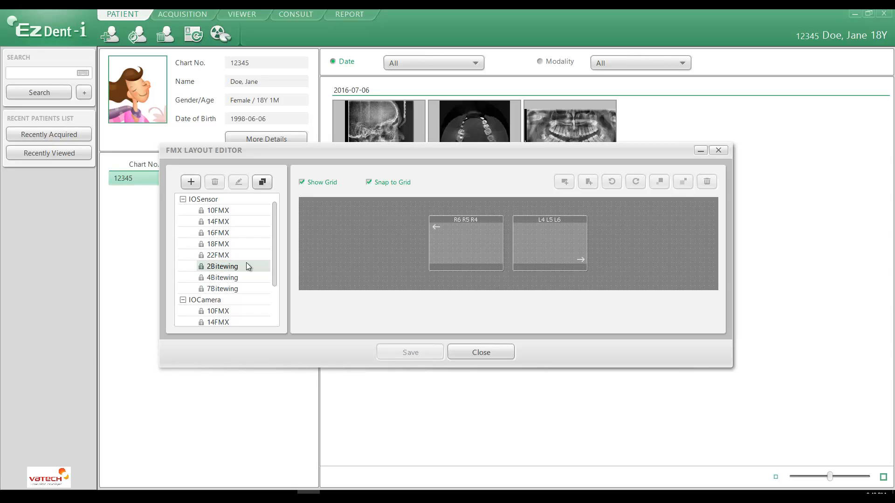
{"action": "left_click", "coordinate": [222, 277]}
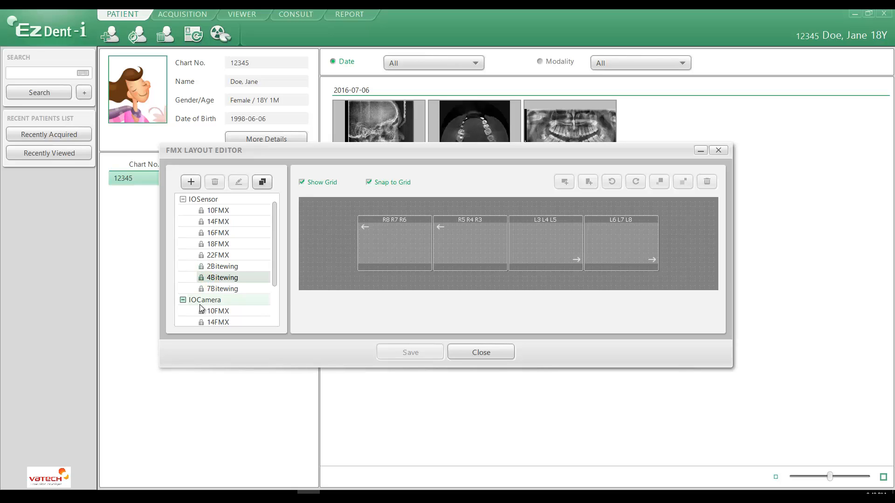
{"action": "left_click", "coordinate": [223, 289]}
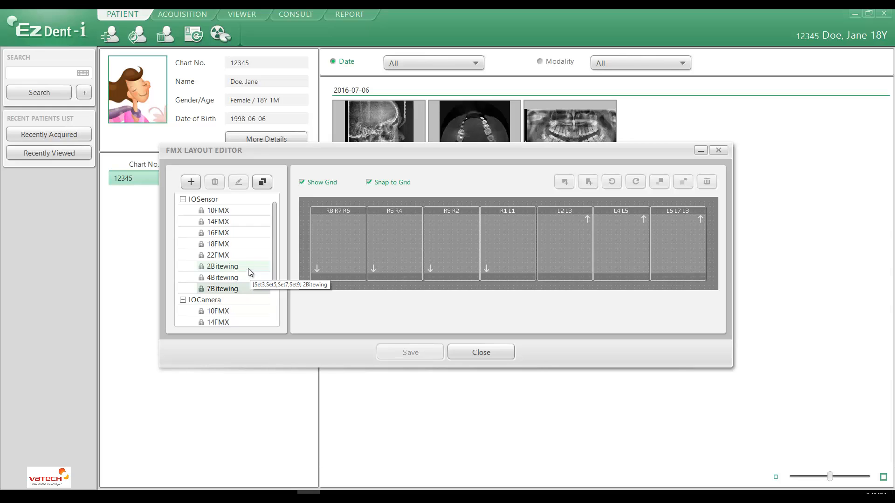
Add a new layout named Vatech under the Set1 path
{"action": "left_click", "coordinate": [191, 182]}
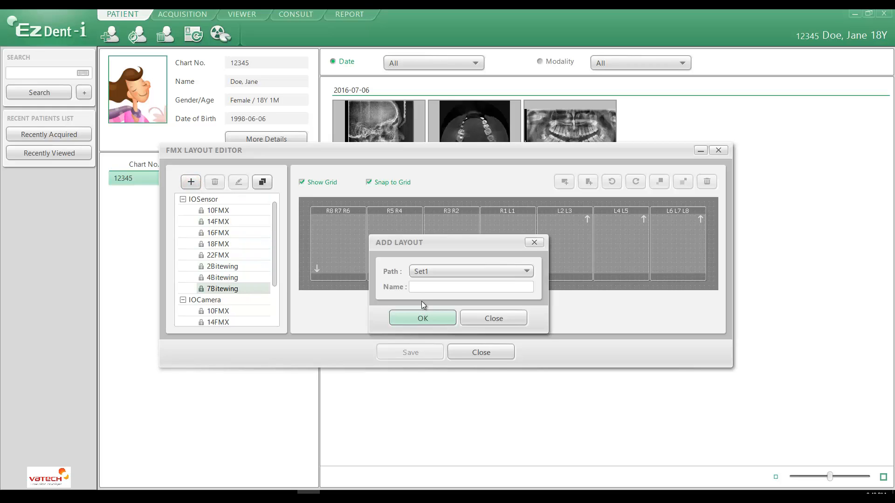
{"action": "left_click", "coordinate": [428, 288]}
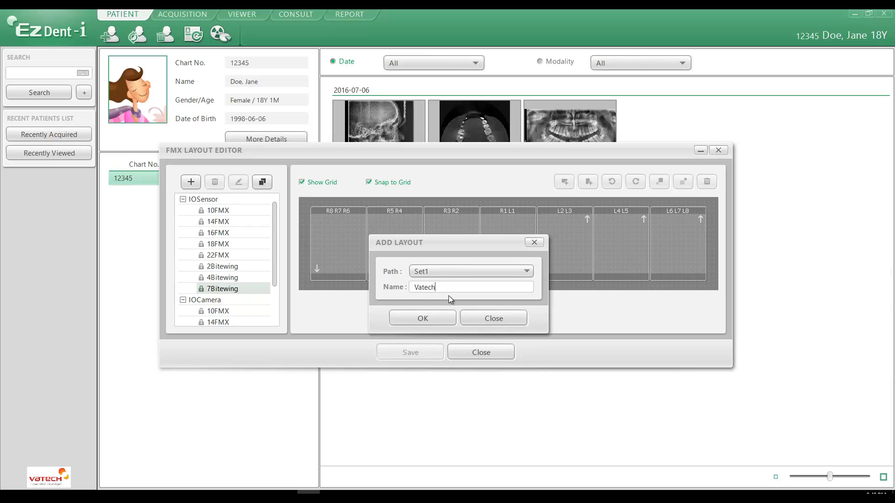
{"action": "left_click", "coordinate": [428, 271]}
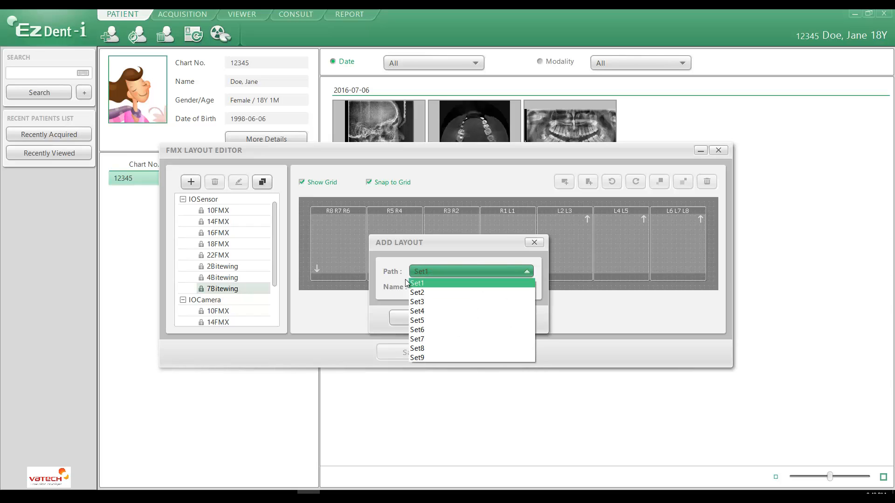
{"action": "left_click", "coordinate": [417, 283]}
{"action": "left_click", "coordinate": [428, 318]}
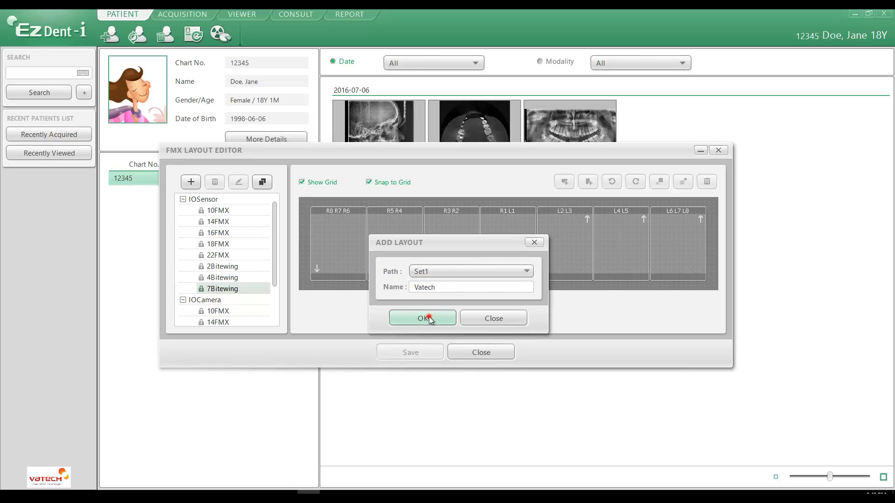
{"action": "left_click", "coordinate": [435, 275]}
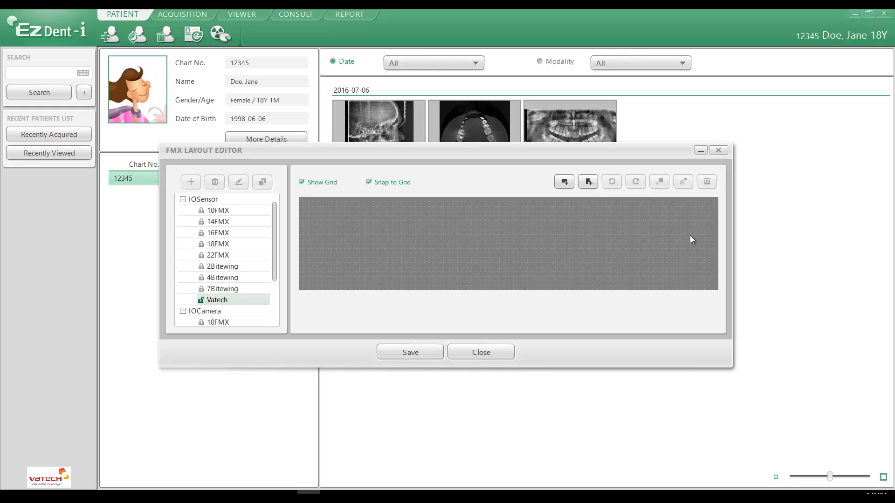
Add three horizontal frames to the Vatech layout and place them in a row across the left half of the canvas
{"action": "left_click", "coordinate": [565, 182]}
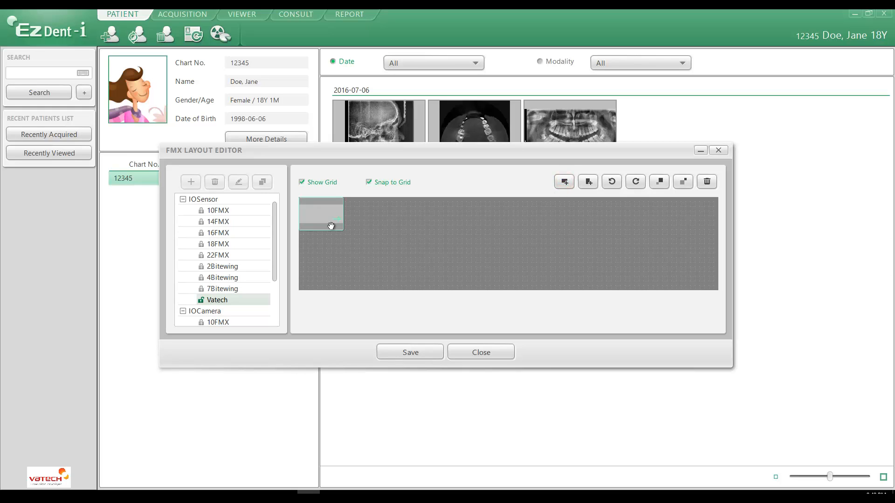
{"action": "left_click_drag", "start_coordinate": [331, 225], "coordinate": [363, 254]}
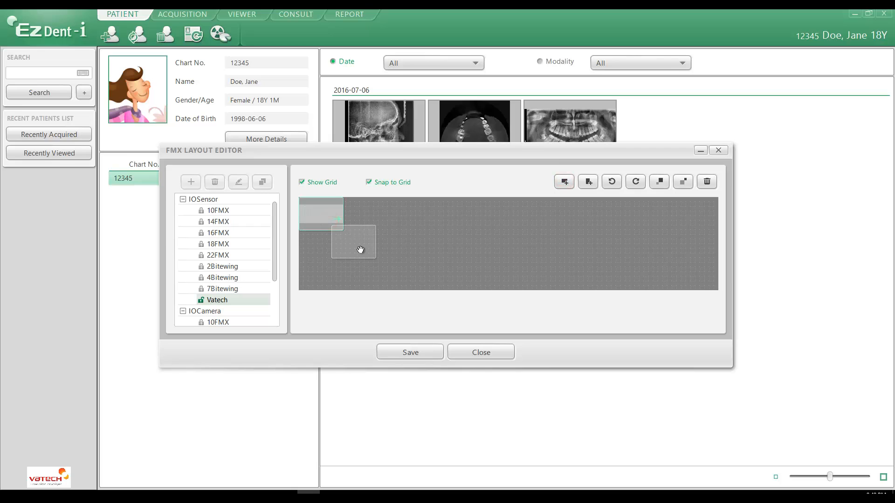
{"action": "left_click", "coordinate": [563, 182]}
{"action": "left_click_drag", "start_coordinate": [332, 213], "coordinate": [421, 241]}
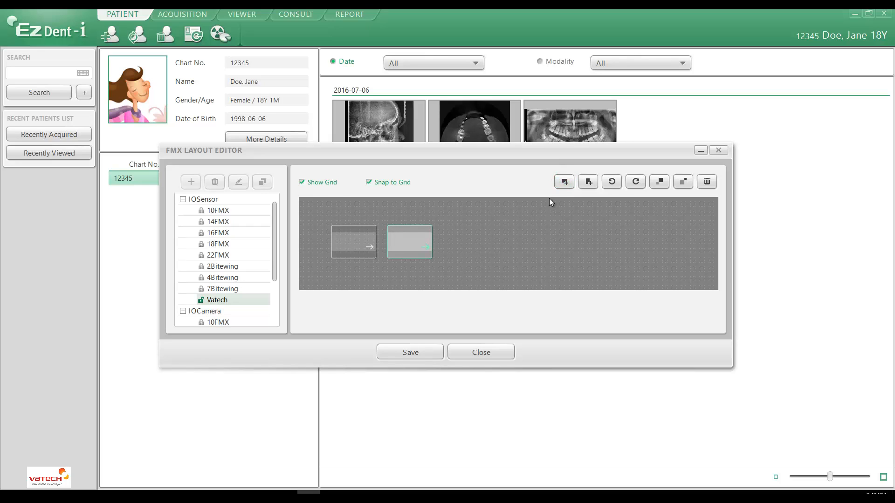
{"action": "left_click", "coordinate": [564, 182]}
{"action": "left_click_drag", "start_coordinate": [325, 216], "coordinate": [466, 242]}
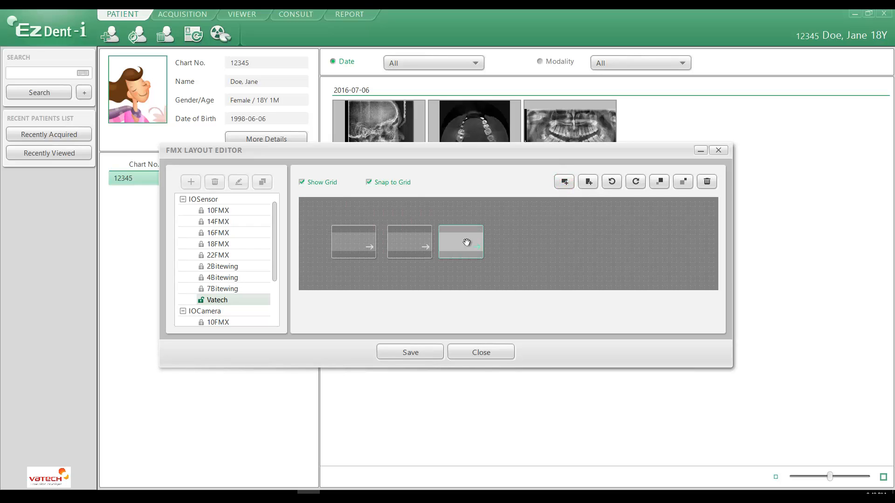
Add a fourth horizontal frame at the right end of the row and rotate it 180 degrees so its arrow points left
{"action": "left_click", "coordinate": [565, 182]}
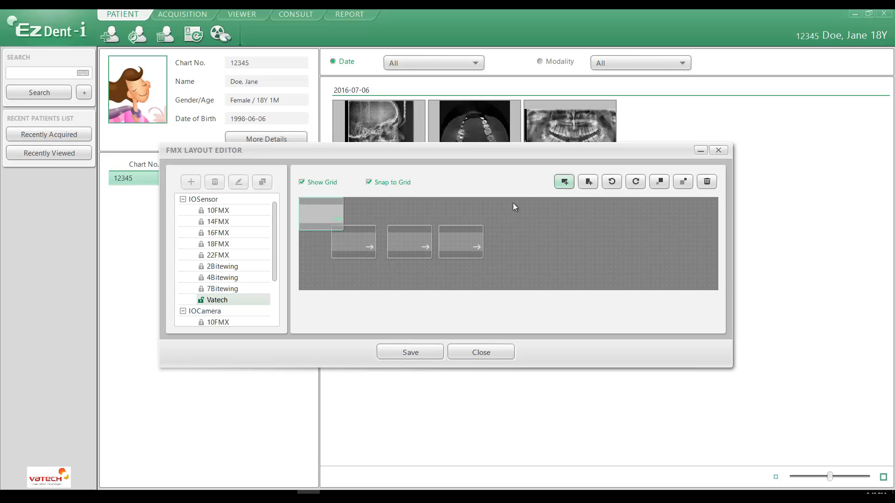
{"action": "left_click_drag", "start_coordinate": [323, 217], "coordinate": [689, 244]}
{"action": "left_click", "coordinate": [612, 182]}
{"action": "left_click", "coordinate": [612, 182]}
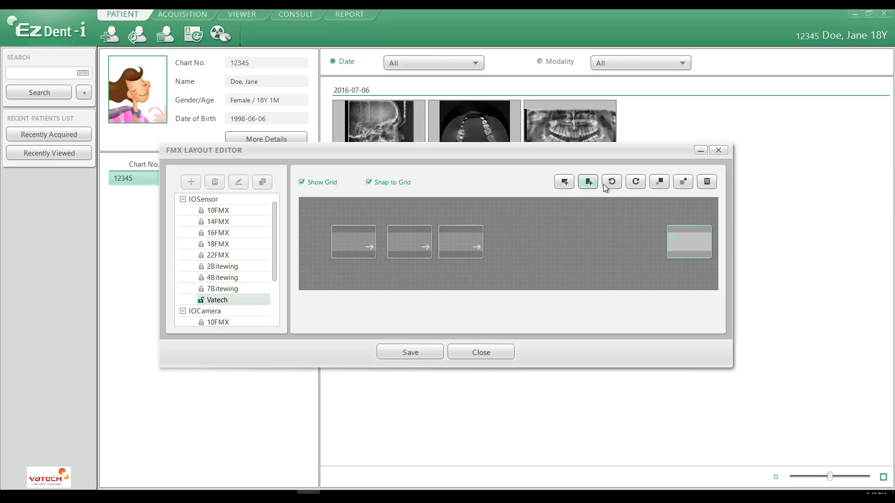
Add two more horizontal frames beside the rightmost one, extending the row inward, and rotate each 180 degrees
{"action": "left_click", "coordinate": [565, 182]}
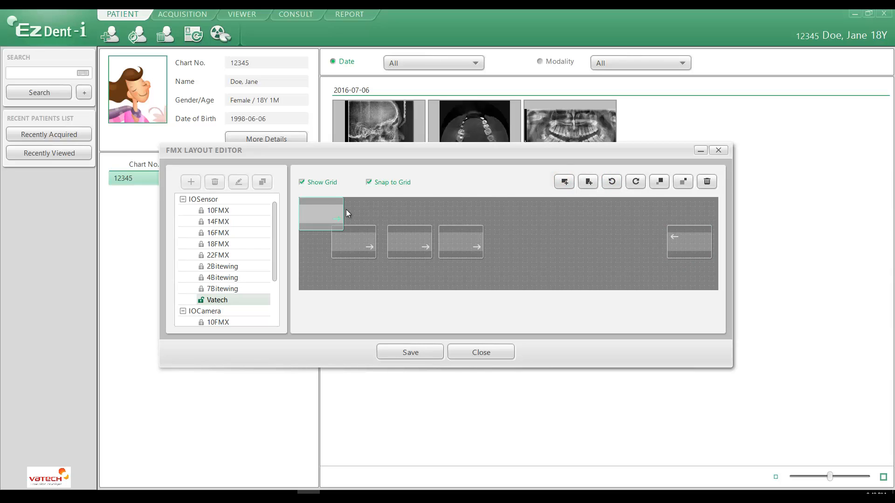
{"action": "left_click_drag", "start_coordinate": [329, 211], "coordinate": [642, 233]}
{"action": "left_click", "coordinate": [610, 182]}
{"action": "left_click", "coordinate": [611, 182]}
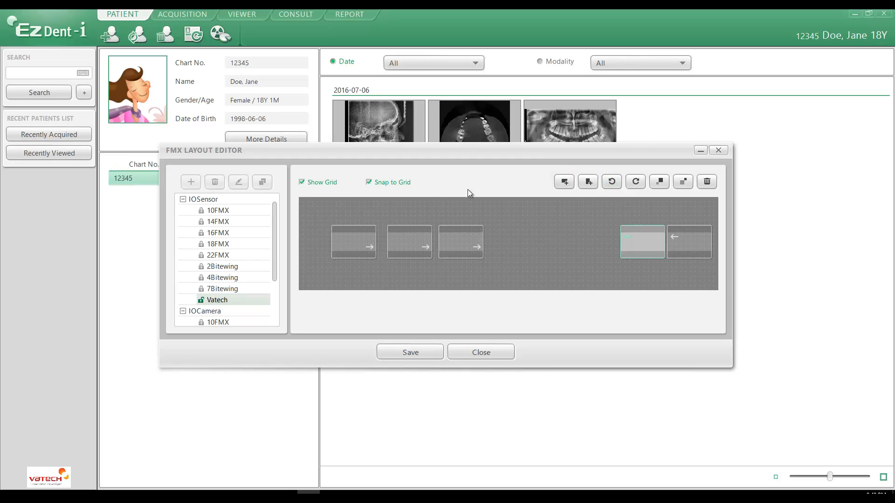
{"action": "left_click", "coordinate": [566, 183]}
{"action": "left_click_drag", "start_coordinate": [321, 223], "coordinate": [600, 250]}
{"action": "left_click", "coordinate": [612, 182]}
{"action": "left_click", "coordinate": [612, 182]}
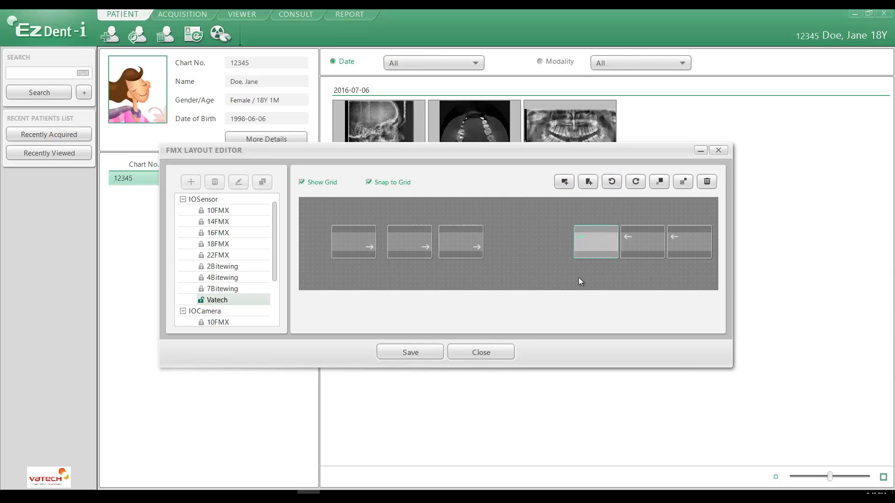
Shift the three left-hand horizontal frames further left to widen the gap in the middle of the row
{"action": "left_click_drag", "start_coordinate": [352, 243], "coordinate": [327, 242]}
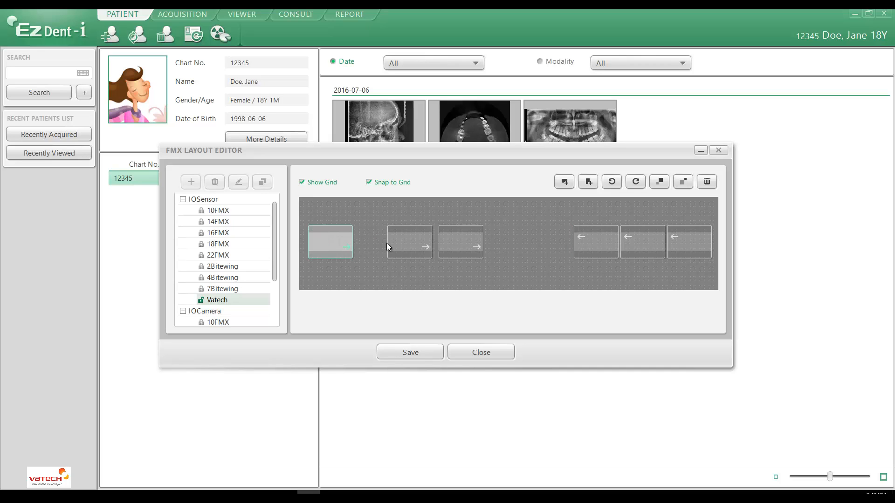
{"action": "left_click_drag", "start_coordinate": [397, 242], "coordinate": [373, 239]}
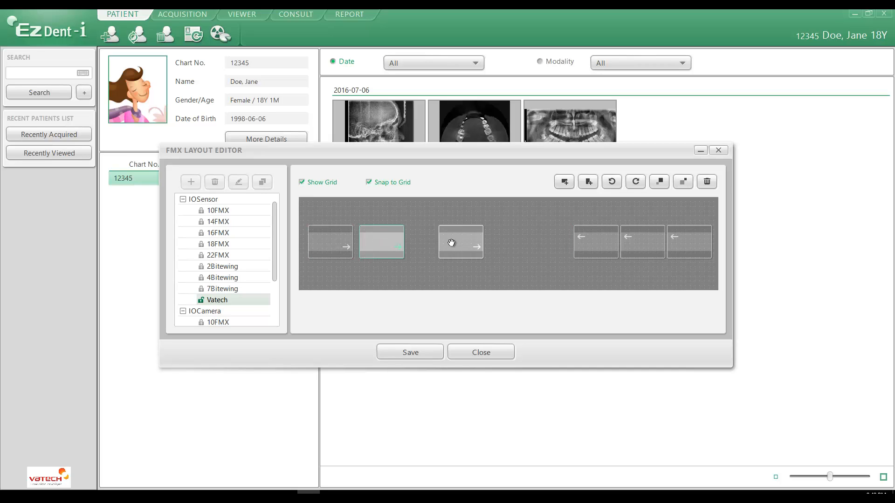
{"action": "left_click_drag", "start_coordinate": [452, 242], "coordinate": [429, 246]}
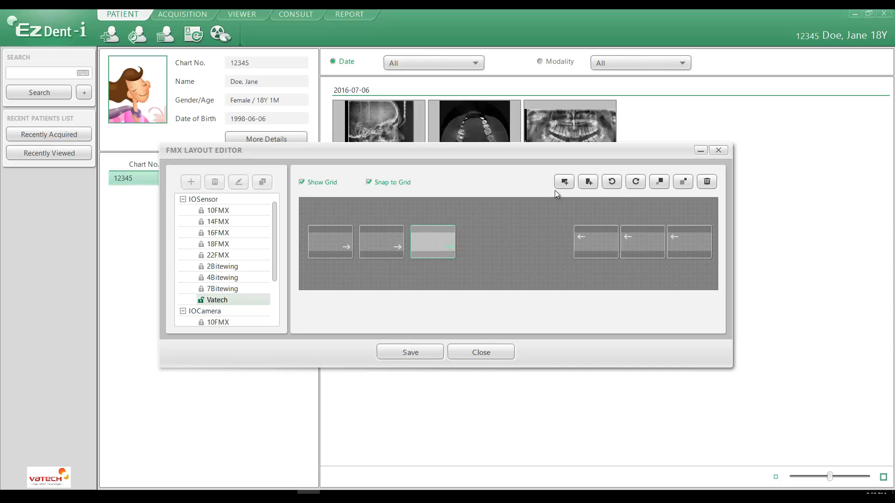
Add two vertical frames and place them side by side in the central gap, leaving a small space between them
{"action": "left_click", "coordinate": [588, 181]}
{"action": "left_click_drag", "start_coordinate": [311, 220], "coordinate": [476, 242]}
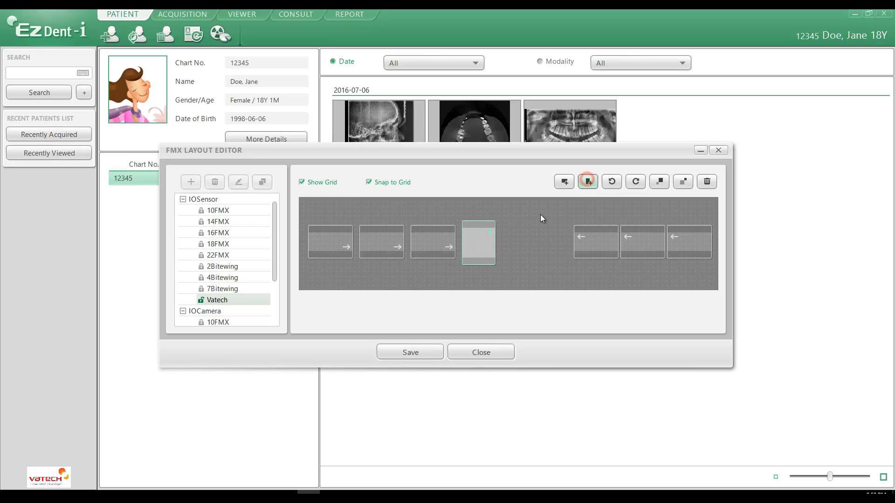
{"action": "left_click", "coordinate": [589, 181]}
{"action": "left_click_drag", "start_coordinate": [323, 217], "coordinate": [523, 240]}
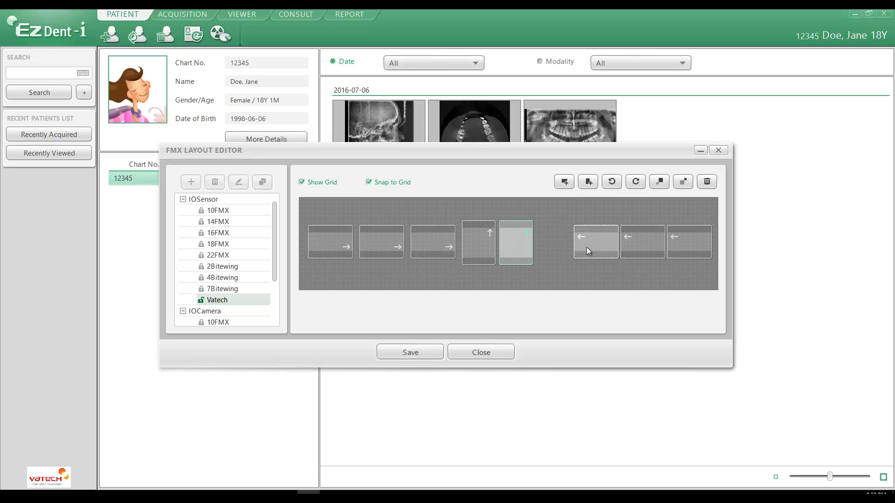
{"action": "left_click", "coordinate": [526, 249]}
{"action": "left_click_drag", "start_coordinate": [527, 248], "coordinate": [535, 248]}
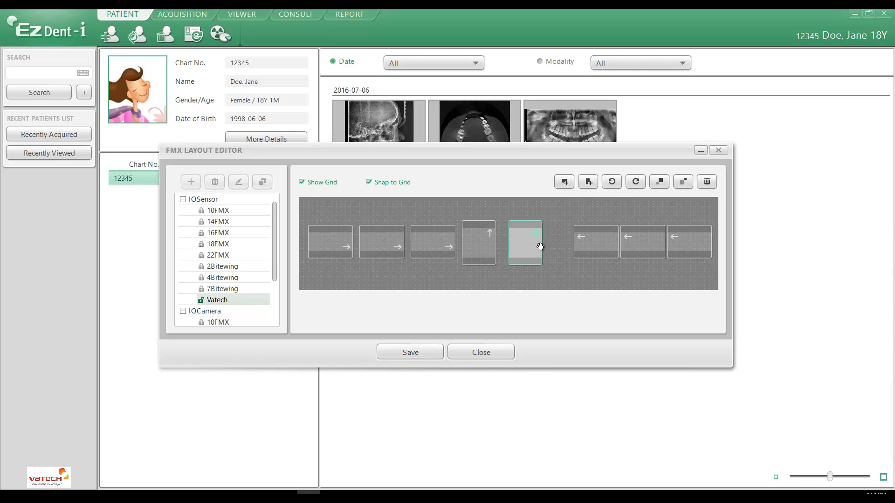
Even out the row's spacing by adjusting the inner right-hand frames, the left vertical frame and the horizontal frame beside it
{"action": "left_click_drag", "start_coordinate": [599, 247], "coordinate": [626, 244]}
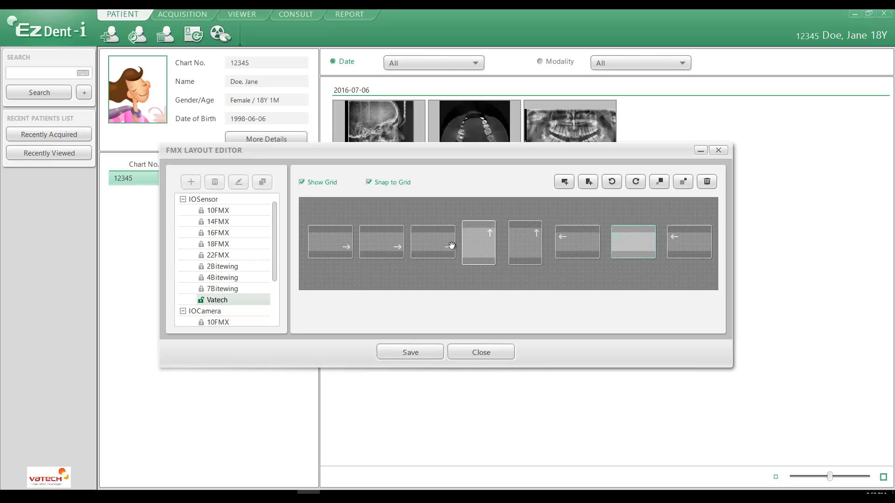
{"action": "left_click", "coordinate": [344, 247]}
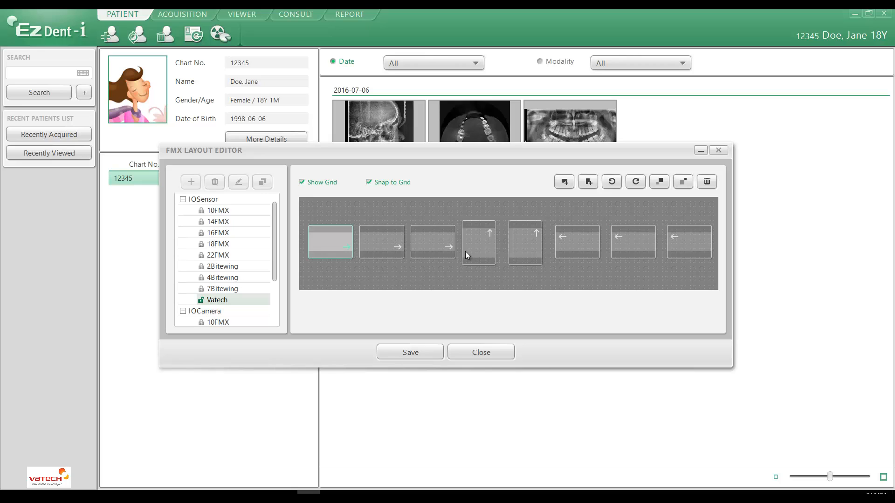
{"action": "left_click", "coordinate": [477, 248]}
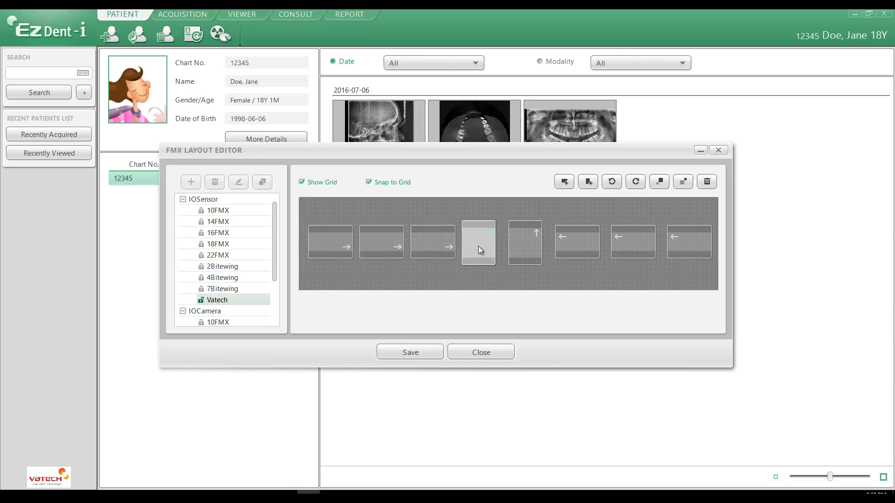
{"action": "left_click_drag", "start_coordinate": [478, 246], "coordinate": [441, 243]}
{"action": "left_click_drag", "start_coordinate": [384, 245], "coordinate": [388, 245]}
{"action": "left_click", "coordinate": [427, 242]}
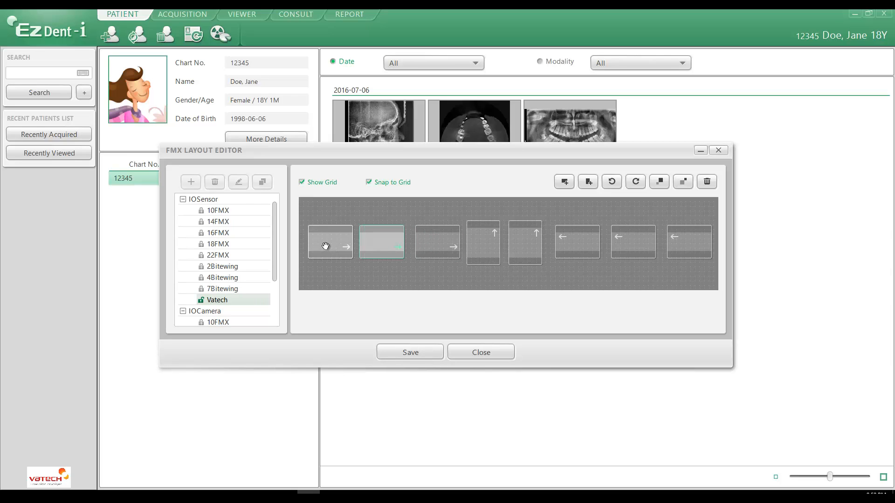
Assign adult tooth number R1 to the left vertical frame
{"action": "left_click", "coordinate": [488, 244]}
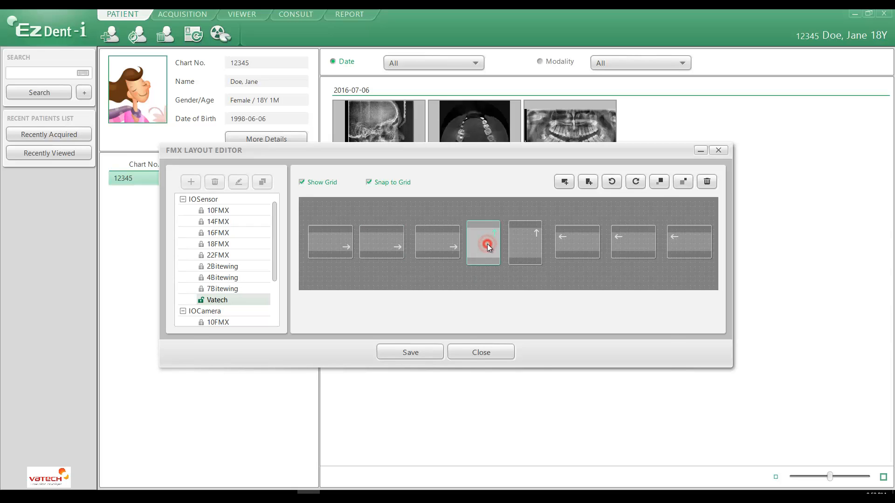
{"action": "left_click", "coordinate": [487, 244]}
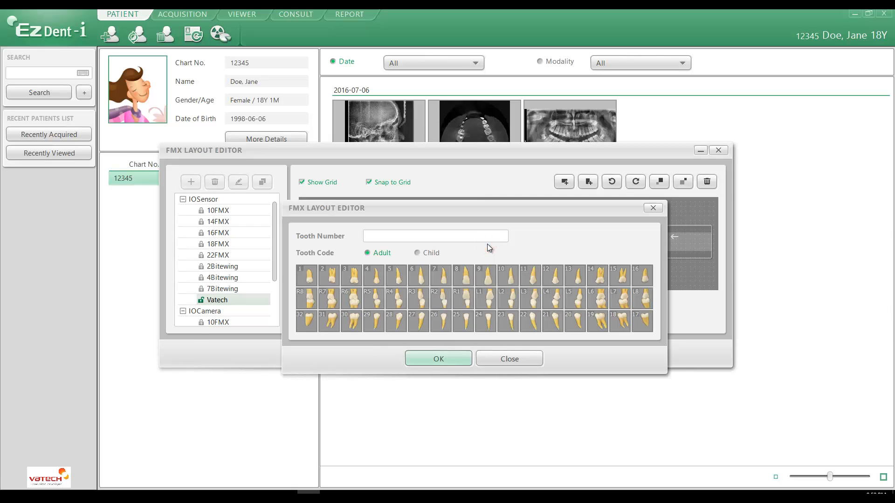
{"action": "left_click", "coordinate": [465, 301]}
{"action": "left_click", "coordinate": [448, 359]}
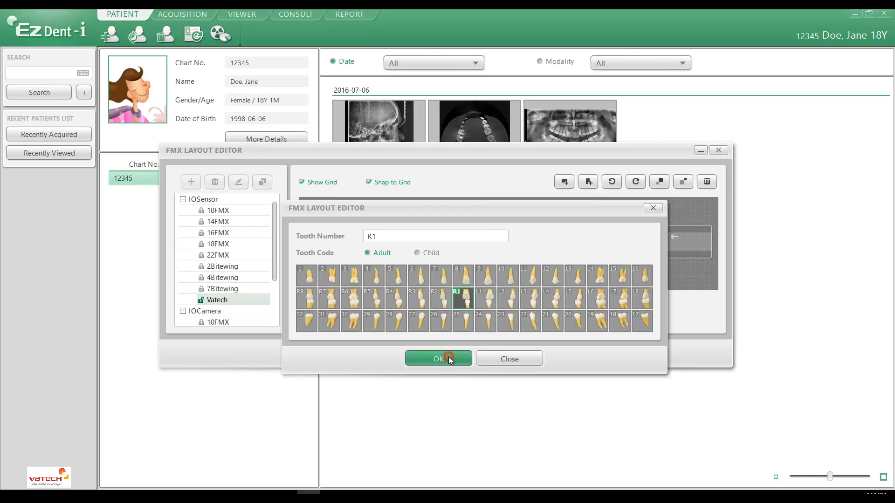
Assign adult tooth number R3 to the horizontal frame beside the R1 frame
{"action": "double_click", "coordinate": [439, 243]}
{"action": "left_click", "coordinate": [438, 358]}
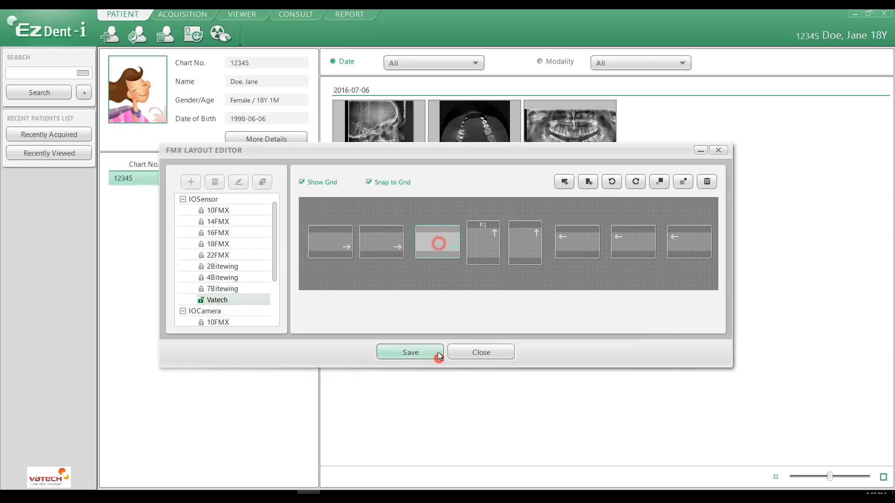
{"action": "double_click", "coordinate": [440, 239]}
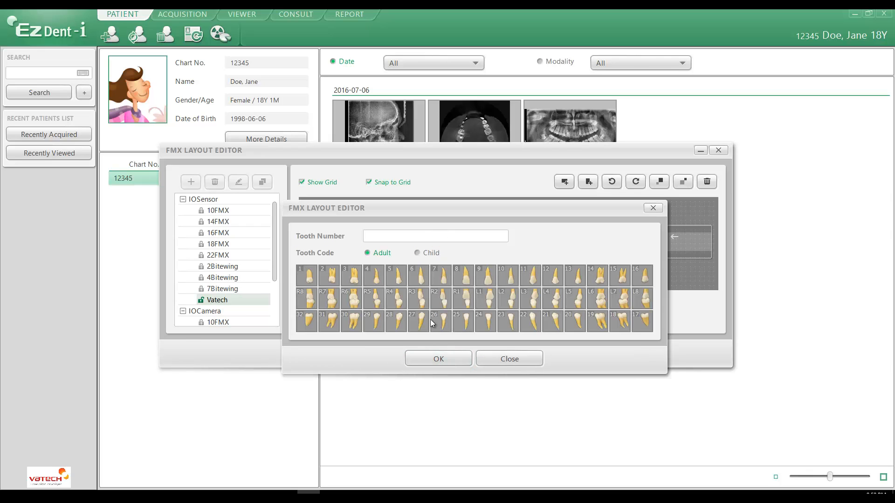
{"action": "left_click", "coordinate": [417, 300]}
{"action": "left_click", "coordinate": [429, 359]}
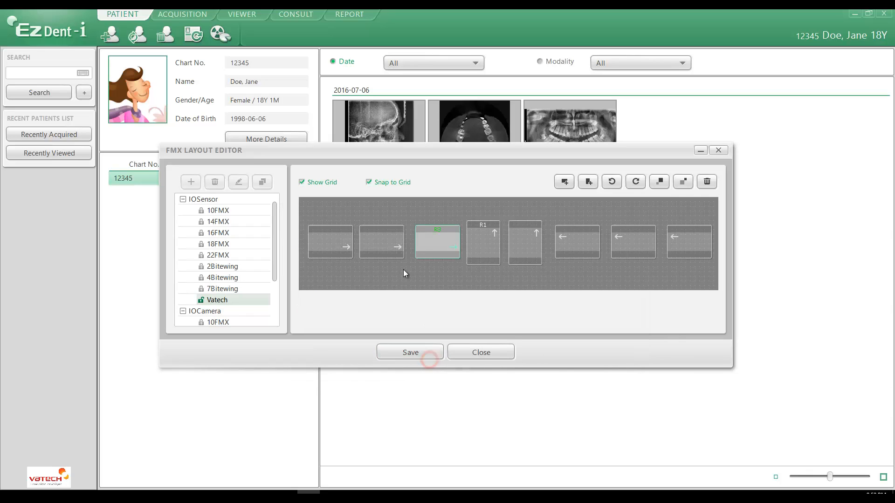
Assign adult tooth numbers R5 and R7 to the two outer left-hand horizontal frames, with R7 on the leftmost one
{"action": "left_click", "coordinate": [379, 240]}
{"action": "double_click", "coordinate": [379, 240]}
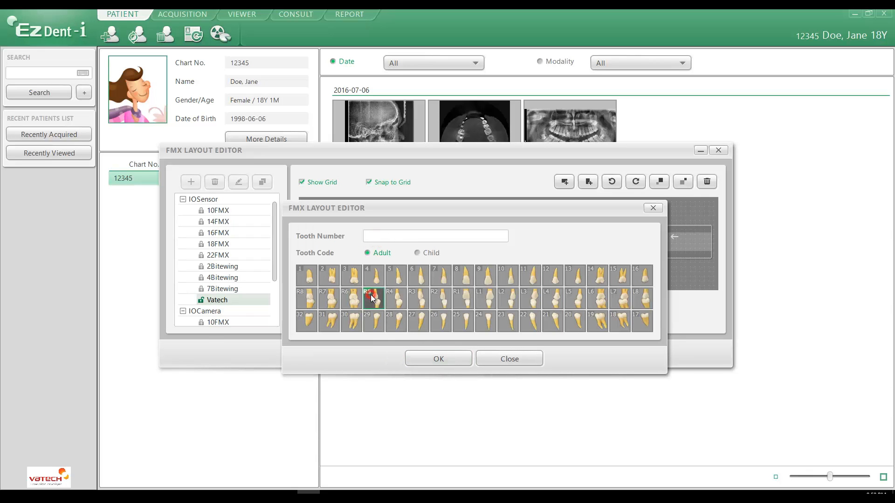
{"action": "left_click", "coordinate": [370, 294]}
{"action": "left_click", "coordinate": [428, 356]}
{"action": "double_click", "coordinate": [327, 240]}
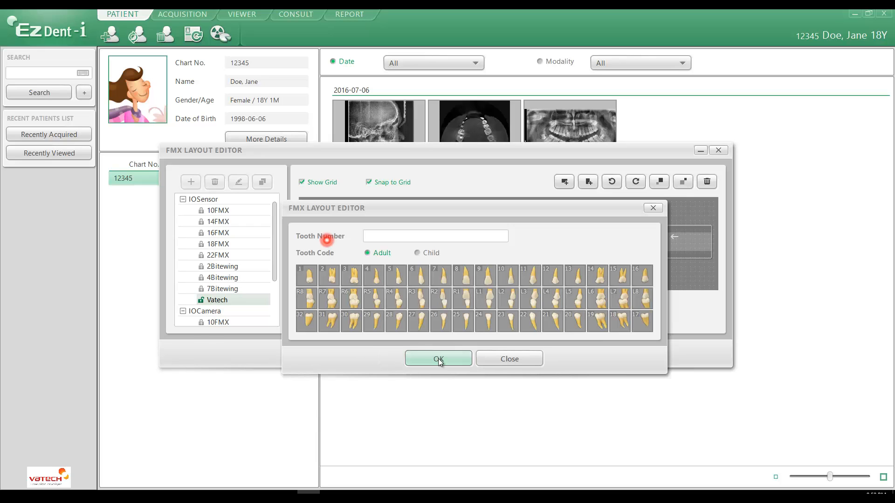
{"action": "left_click", "coordinate": [329, 299]}
{"action": "left_click", "coordinate": [436, 359]}
Assign adult tooth number L1 to the right vertical frame and L3 to the horizontal frame beside it
{"action": "double_click", "coordinate": [521, 246]}
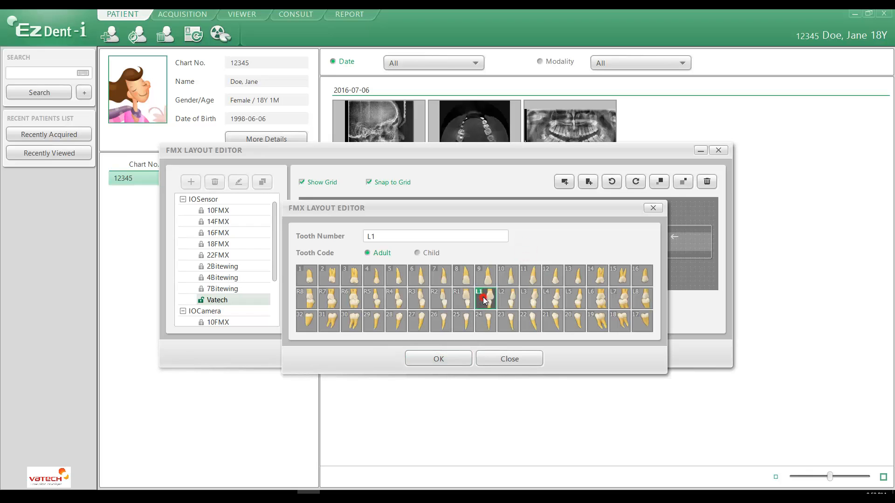
{"action": "left_click", "coordinate": [455, 360]}
{"action": "double_click", "coordinate": [572, 250]}
{"action": "left_click", "coordinate": [527, 298]}
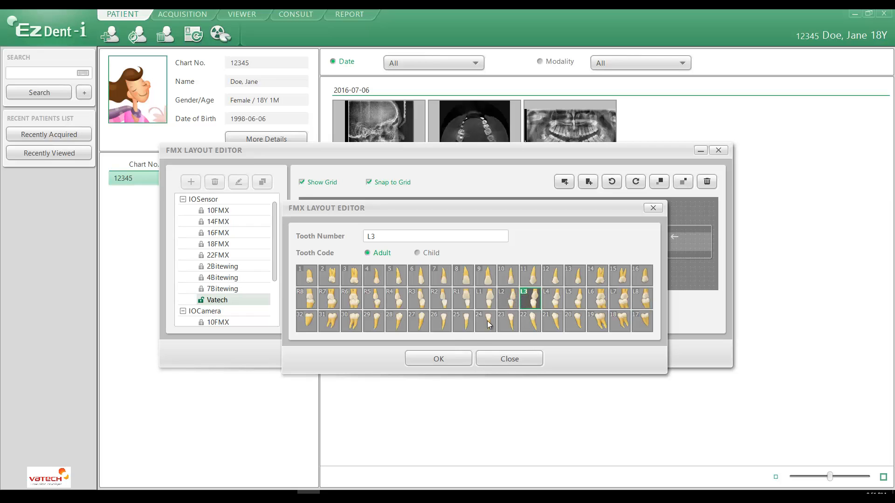
{"action": "left_click", "coordinate": [452, 361]}
Assign adult tooth numbers L5 and L7 to the two outer right-hand horizontal frames, with L7 on the rightmost one
{"action": "double_click", "coordinate": [625, 236]}
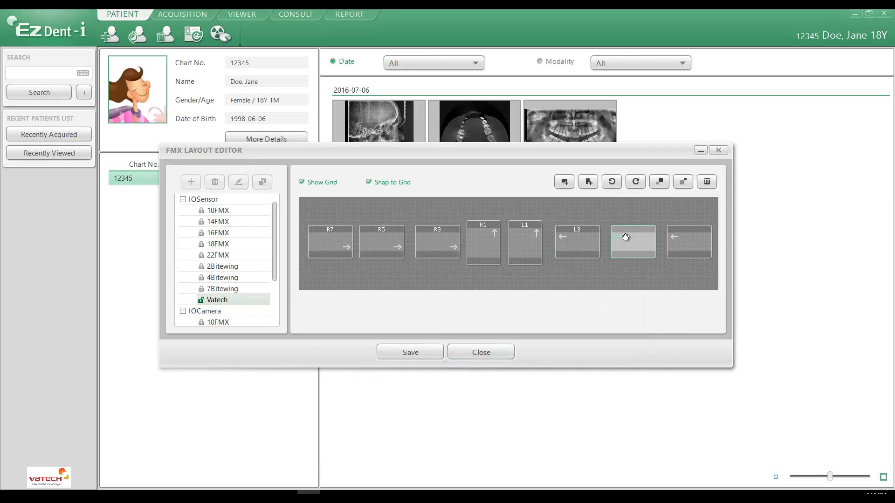
{"action": "left_click", "coordinate": [575, 303]}
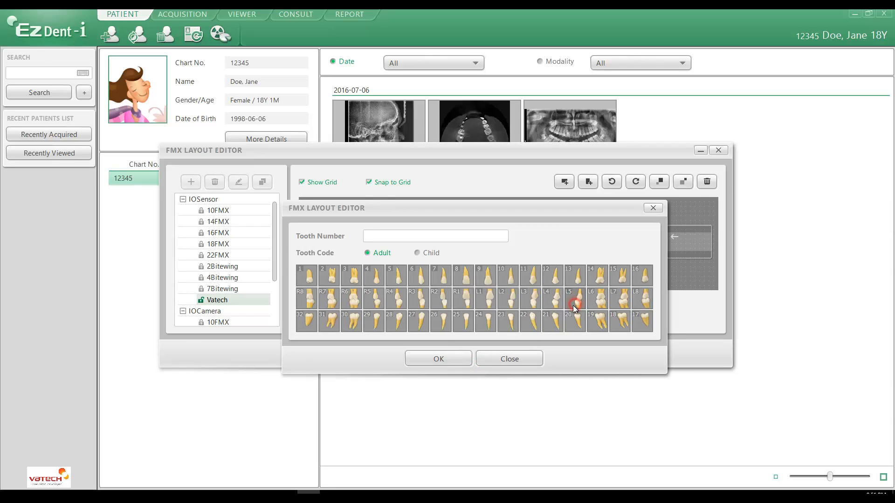
{"action": "left_click", "coordinate": [573, 305]}
{"action": "left_click", "coordinate": [422, 358]}
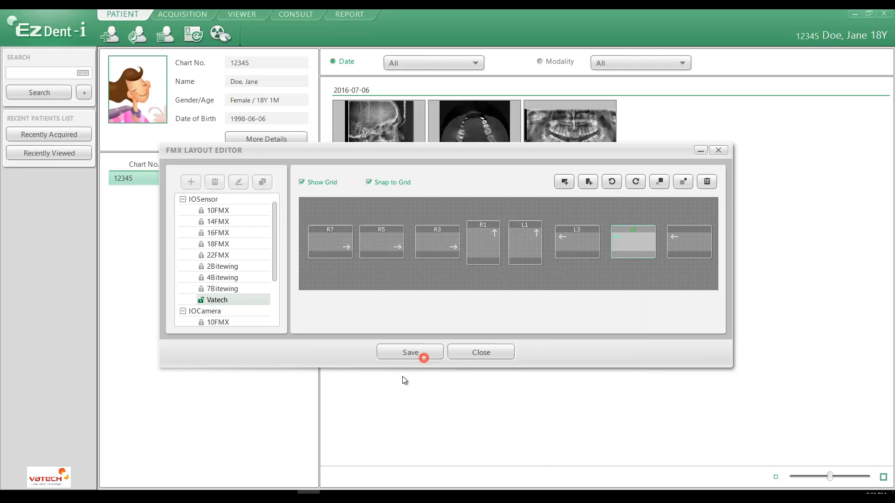
{"action": "left_click", "coordinate": [694, 247]}
{"action": "double_click", "coordinate": [695, 249]}
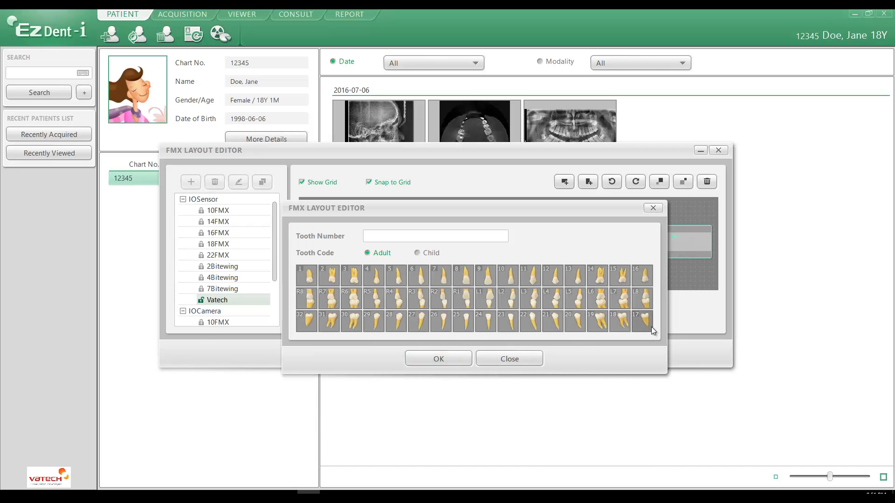
{"action": "left_click", "coordinate": [623, 301]}
{"action": "left_click", "coordinate": [438, 359]}
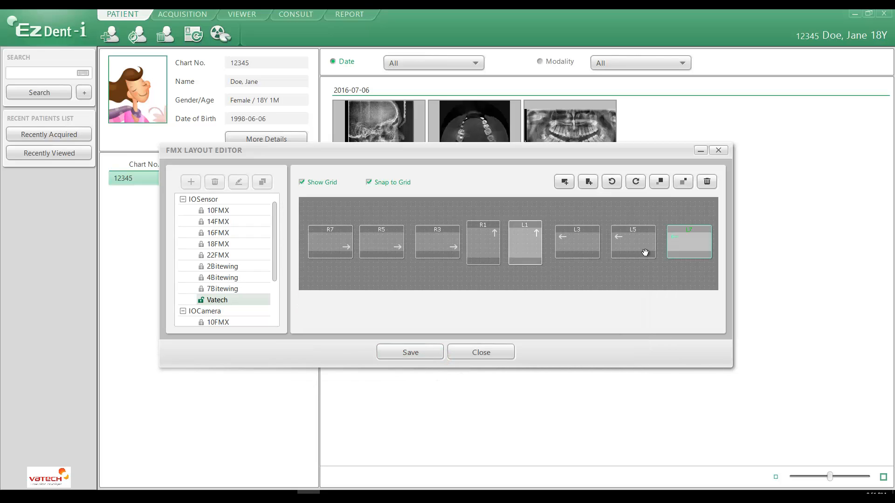
Save the Vatech layout to the Set1 path and close the FMX layout editor
{"action": "left_click", "coordinate": [412, 353]}
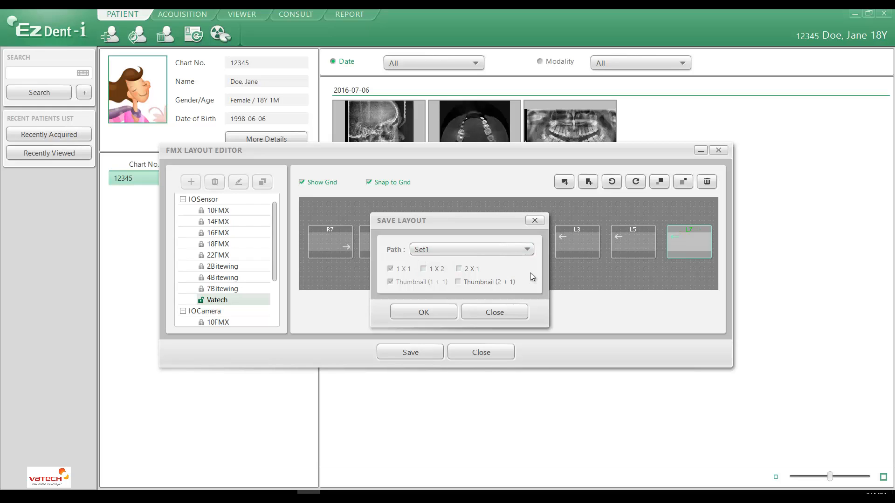
{"action": "left_click", "coordinate": [427, 313]}
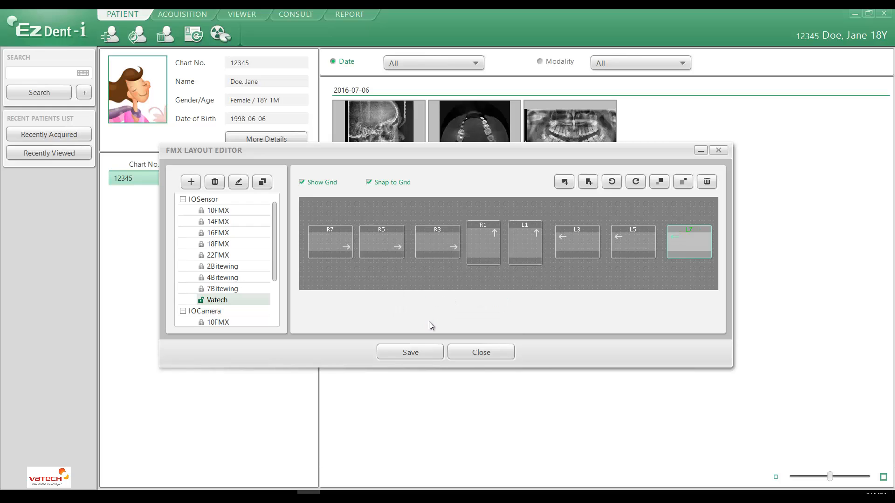
{"action": "left_click", "coordinate": [485, 354]}
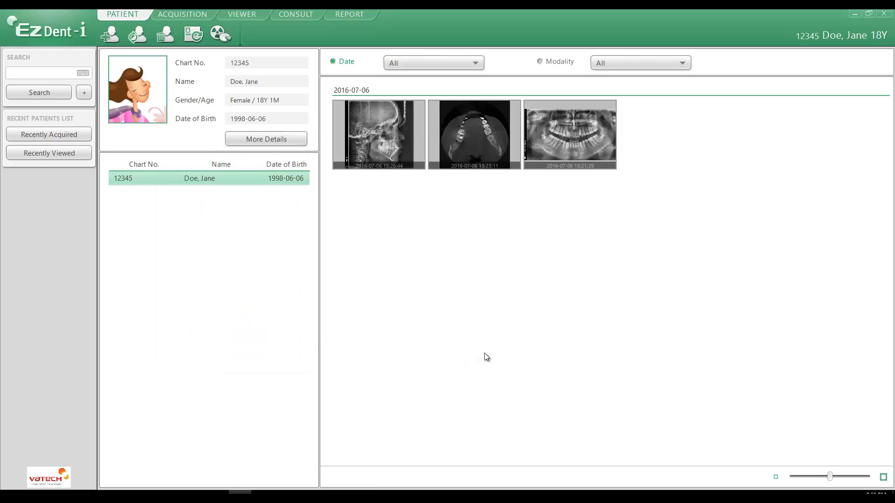
Reopen the FMX layout editor, view the saved Vatech layout, and copy the 2Bitewing layout under the name Vatech2
{"action": "left_click", "coordinate": [47, 26]}
{"action": "left_click", "coordinate": [213, 301]}
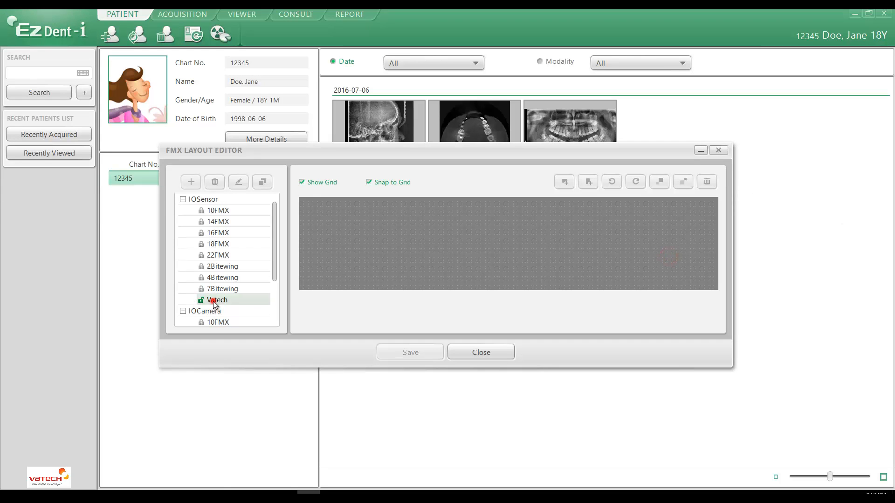
{"action": "left_click", "coordinate": [221, 268]}
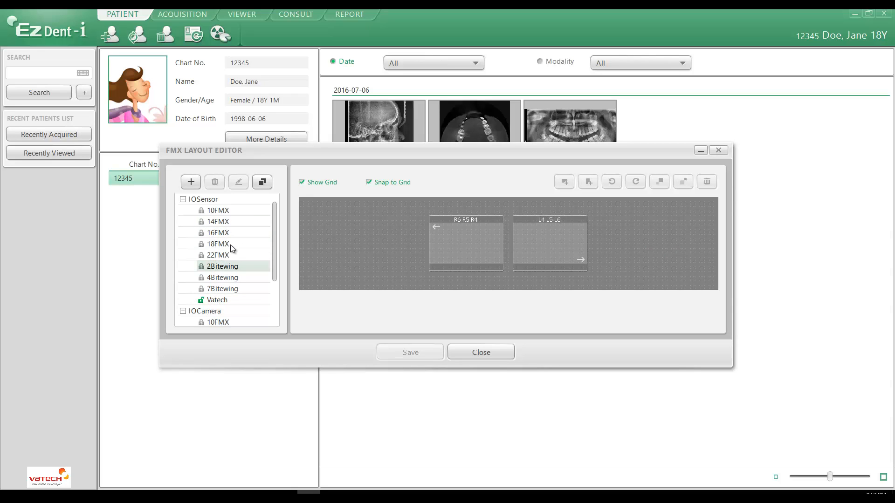
{"action": "left_click", "coordinate": [262, 182]}
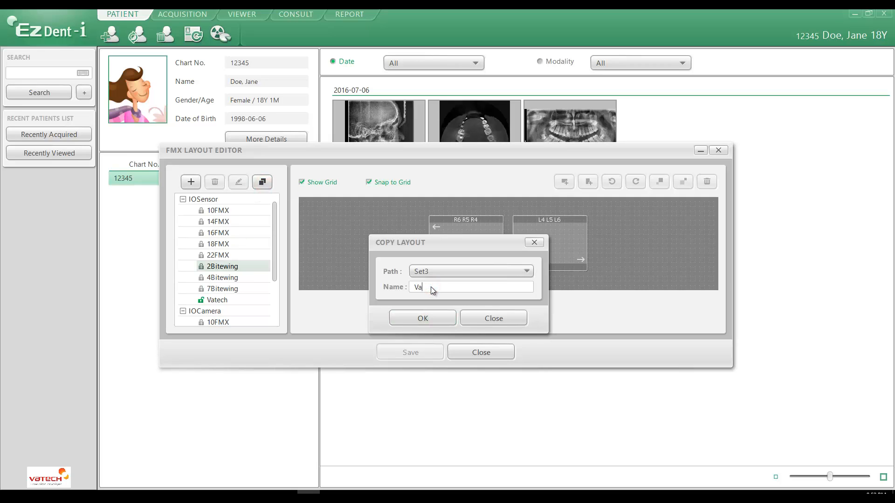
{"action": "type", "text": "Vatech2"}
{"action": "left_click", "coordinate": [431, 271]}
{"action": "left_click", "coordinate": [428, 282]}
{"action": "left_click", "coordinate": [423, 319]}
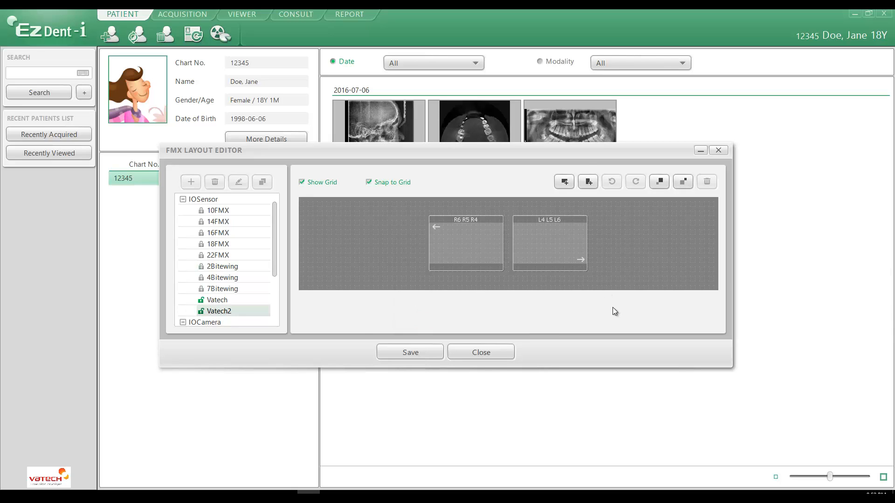
Move the R6 R5 R4 frame left and the L4 L5 L6 frame right to open a wide gap between them
{"action": "left_click", "coordinate": [465, 242]}
{"action": "left_click_drag", "start_coordinate": [465, 241], "coordinate": [358, 245]}
{"action": "left_click_drag", "start_coordinate": [555, 246], "coordinate": [626, 243]}
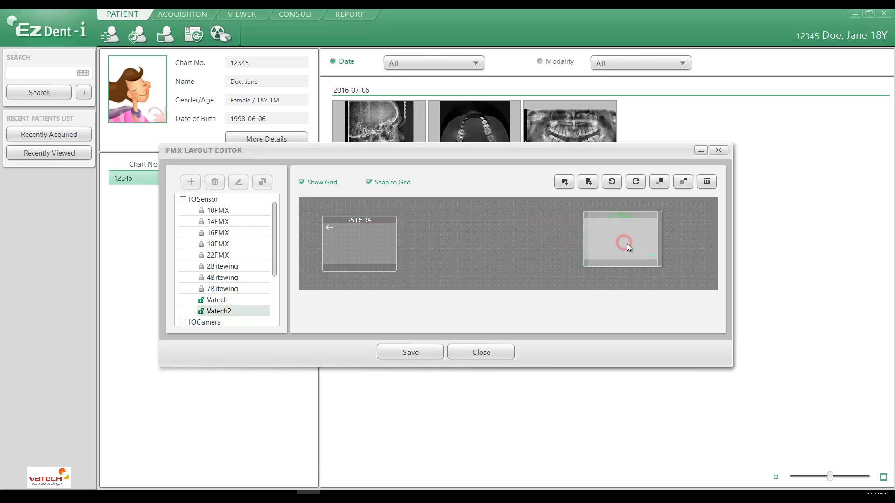
Add two vertical frames side by side in the gap and bring the L4 L5 L6 frame close to them
{"action": "left_click", "coordinate": [589, 182]}
{"action": "left_click_drag", "start_coordinate": [336, 230], "coordinate": [447, 239]}
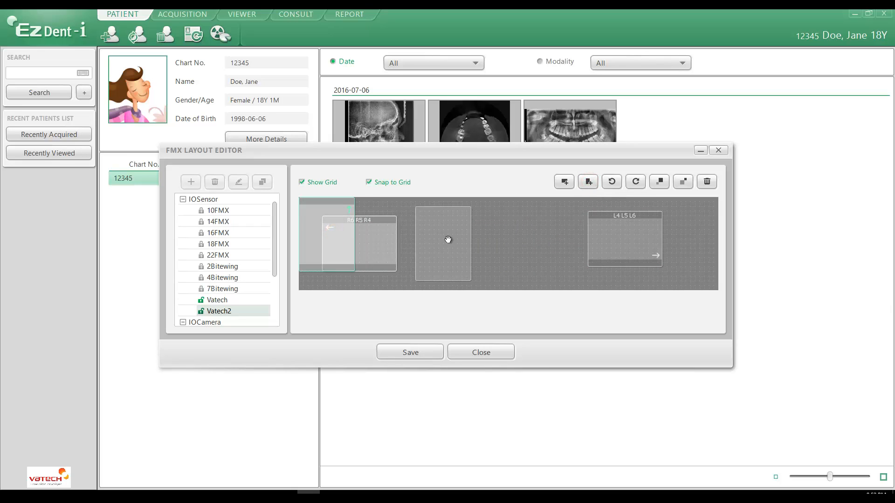
{"action": "left_click", "coordinate": [589, 182]}
{"action": "left_click_drag", "start_coordinate": [346, 237], "coordinate": [535, 245]}
{"action": "left_click_drag", "start_coordinate": [623, 232], "coordinate": [569, 238]}
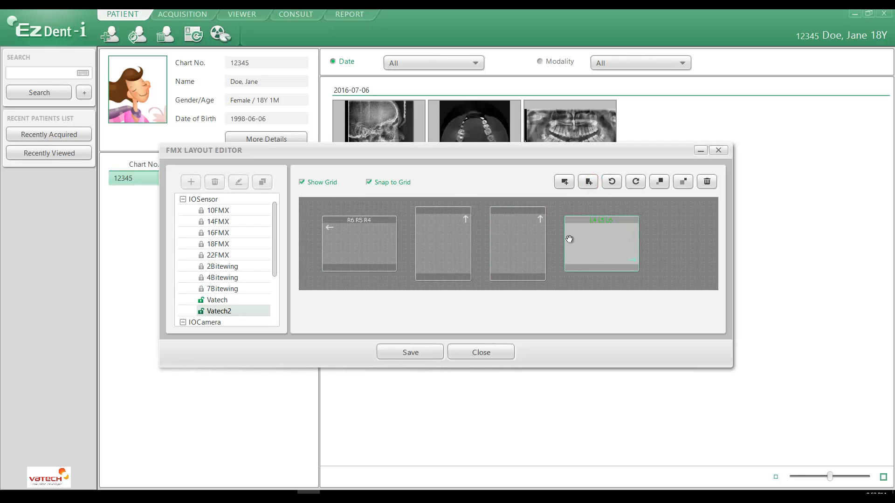
Enlarge all the frames in the Vatech2 layout by several increments
{"action": "left_click", "coordinate": [660, 180]}
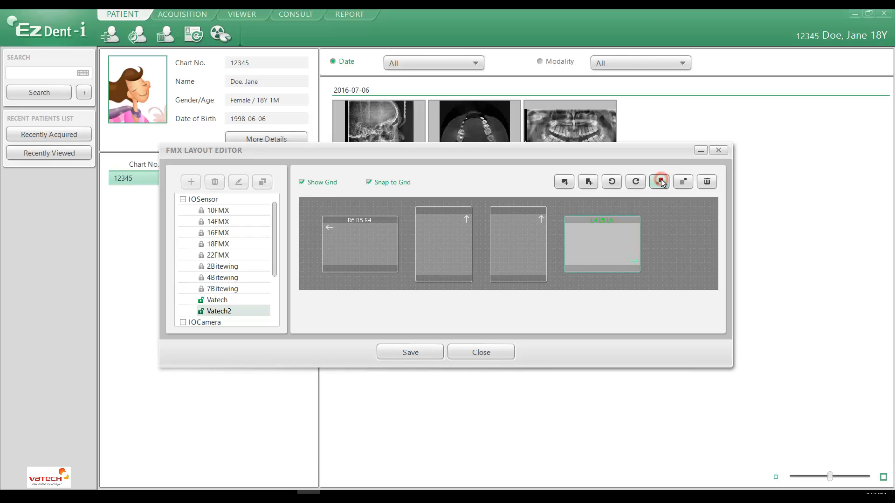
{"action": "left_click", "coordinate": [661, 180]}
{"action": "left_click", "coordinate": [661, 180]}
{"action": "left_click", "coordinate": [661, 180]}
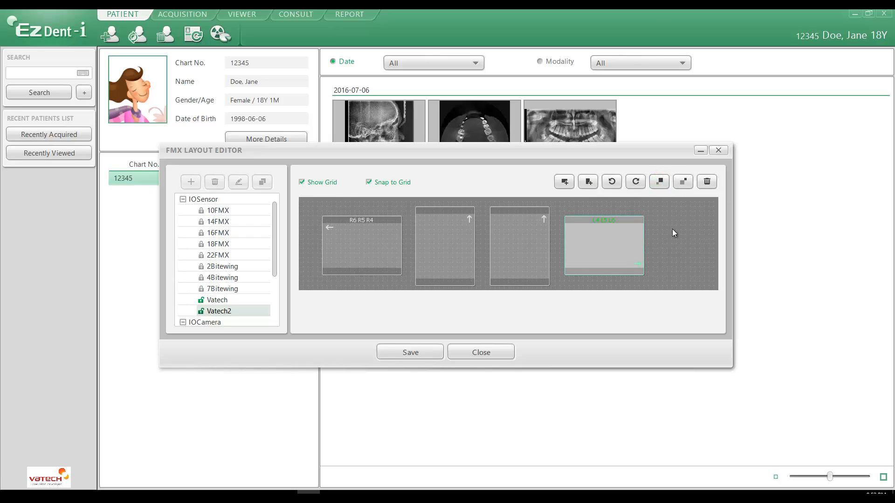
Shift the L4 L5 L6 and right vertical frames right, and align the left vertical and R6 R5 R4 frames with their height
{"action": "left_click_drag", "start_coordinate": [598, 241], "coordinate": [622, 239]}
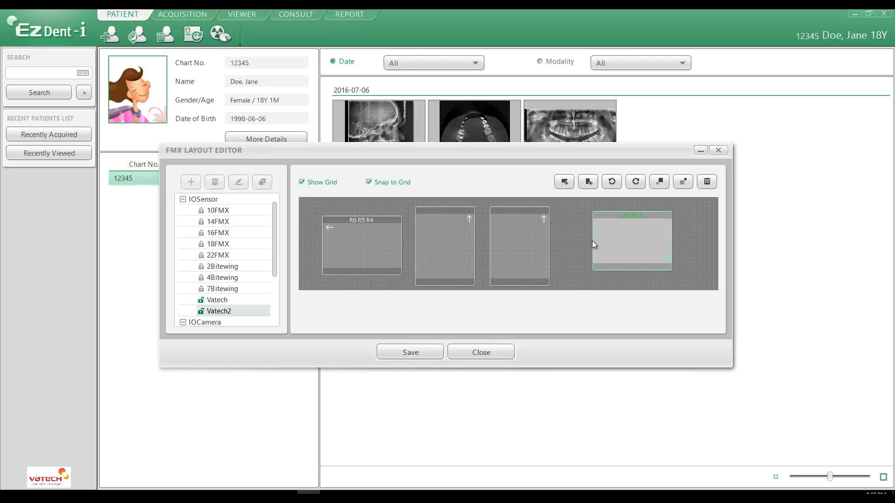
{"action": "left_click_drag", "start_coordinate": [510, 243], "coordinate": [538, 239]}
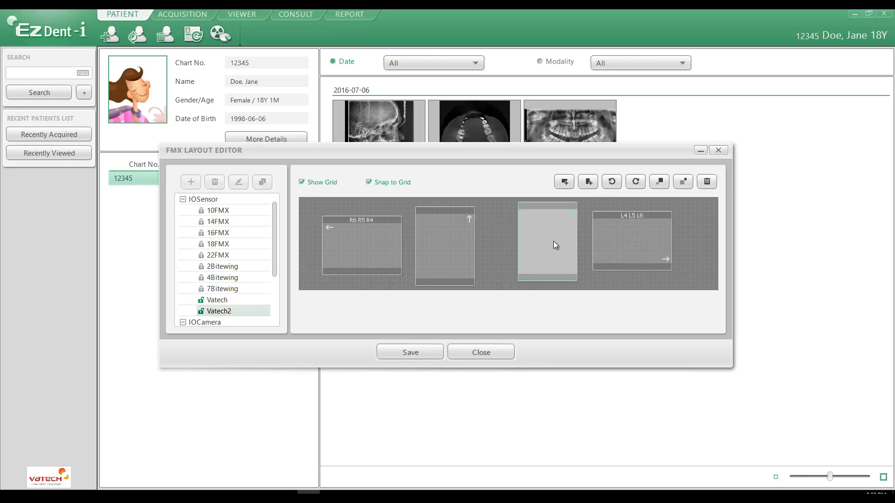
{"action": "left_click", "coordinate": [621, 239]}
{"action": "left_click", "coordinate": [469, 245]}
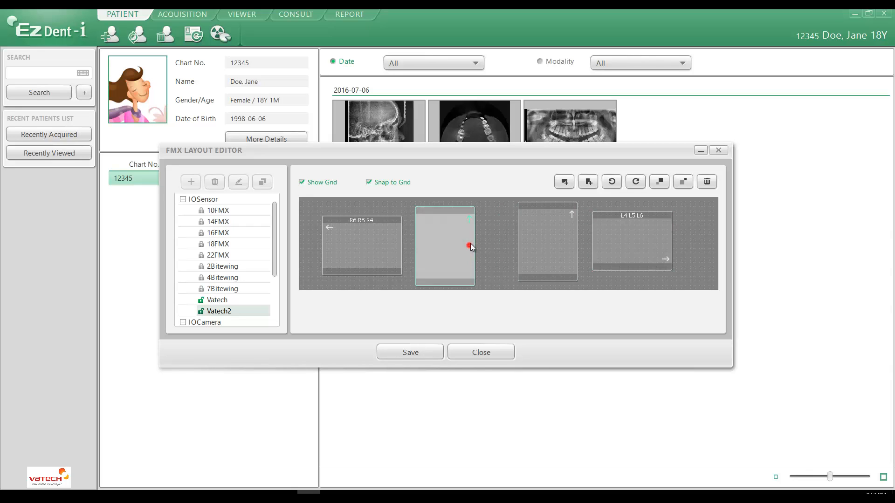
{"action": "left_click_drag", "start_coordinate": [470, 244], "coordinate": [470, 243]}
{"action": "left_click_drag", "start_coordinate": [384, 244], "coordinate": [385, 242]}
{"action": "left_click", "coordinate": [388, 284]}
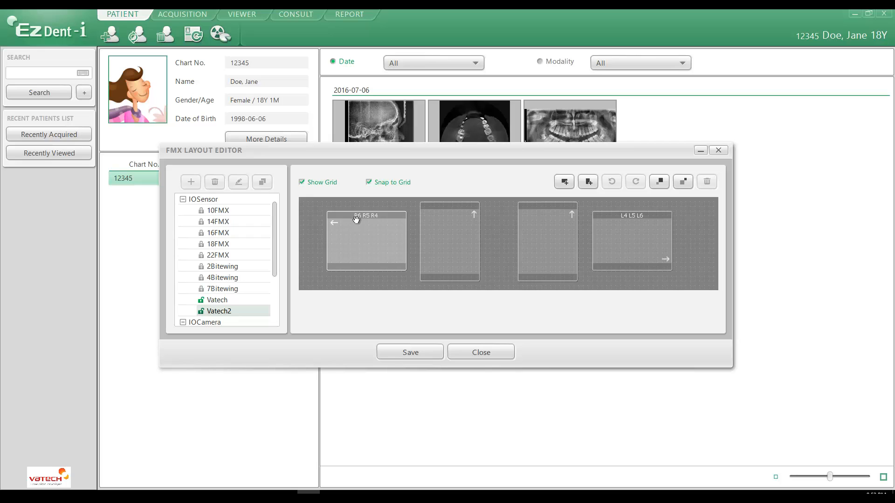
Assign adult tooth number R2 to the left vertical frame and L2 to the right vertical frame
{"action": "double_click", "coordinate": [451, 233]}
{"action": "left_click", "coordinate": [440, 304]}
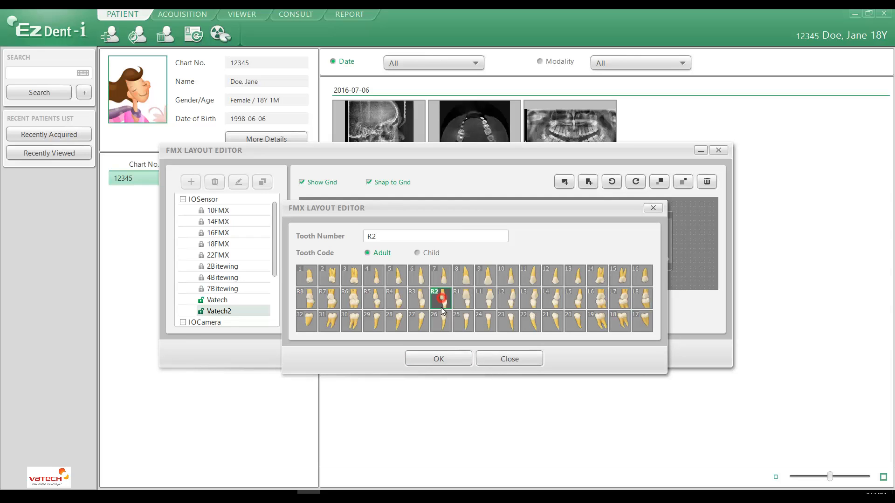
{"action": "left_click", "coordinate": [438, 354]}
{"action": "double_click", "coordinate": [540, 235]}
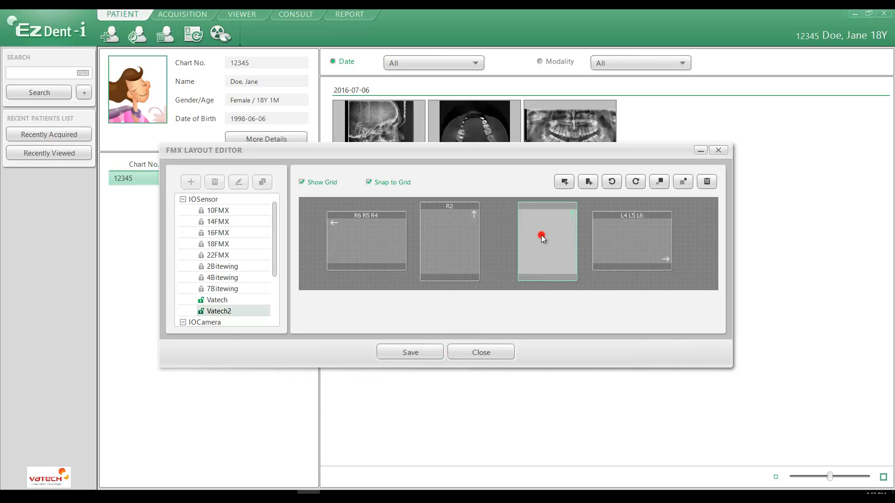
{"action": "left_click", "coordinate": [509, 299]}
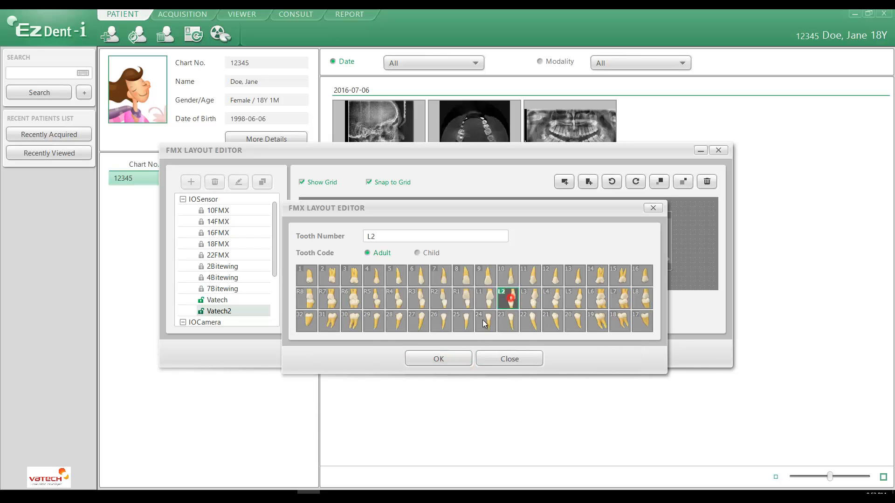
{"action": "left_click", "coordinate": [451, 358]}
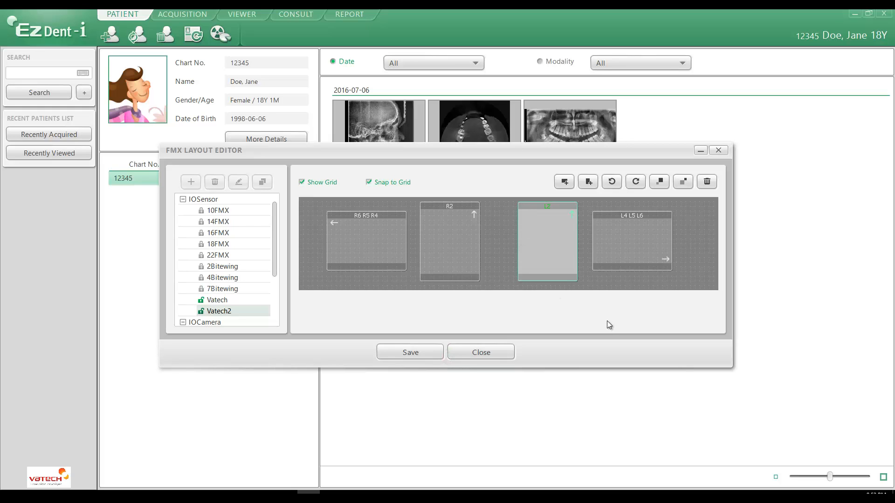
Save the Vatech2 layout to the Set1 path and close the layout editor
{"action": "left_click", "coordinate": [417, 352]}
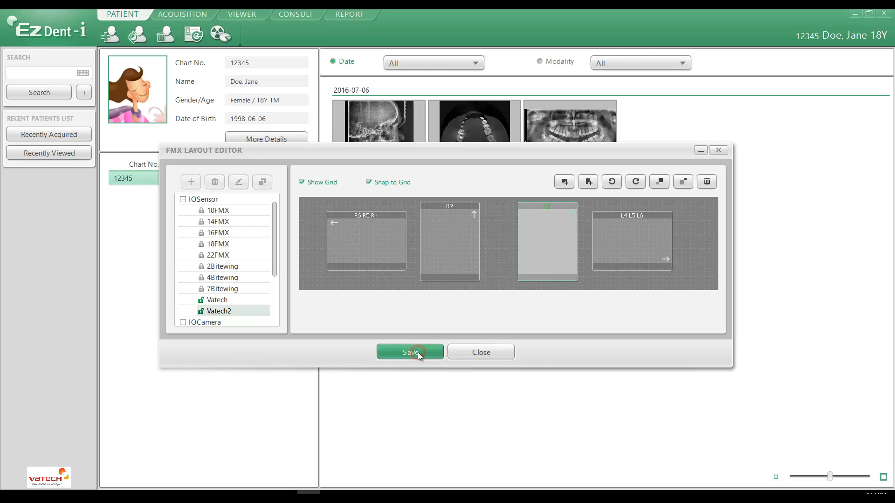
{"action": "left_click", "coordinate": [448, 248]}
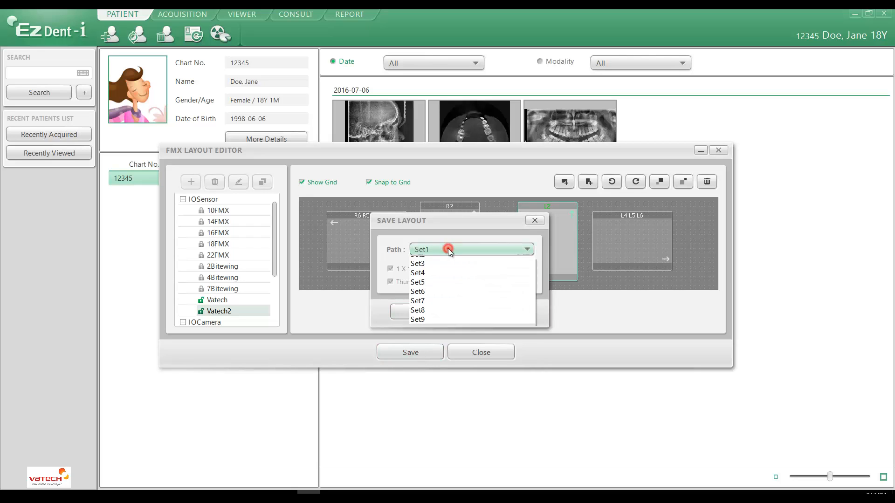
{"action": "left_click", "coordinate": [448, 248]}
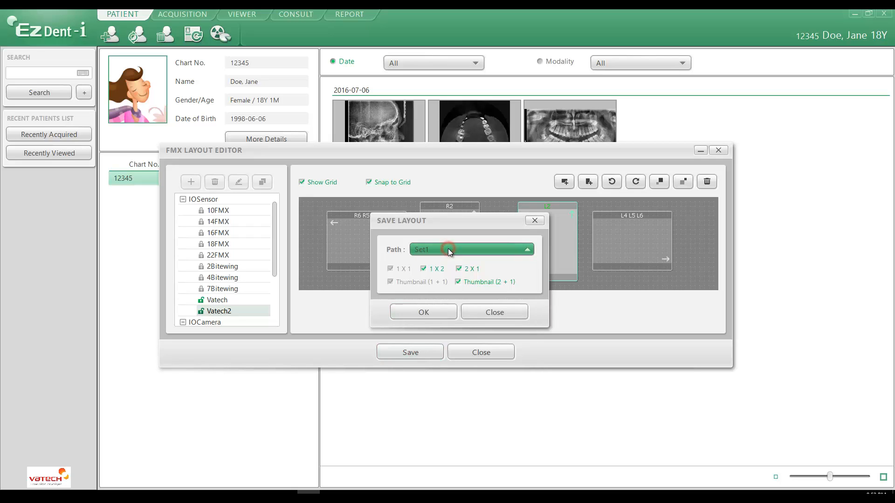
{"action": "left_click", "coordinate": [424, 312]}
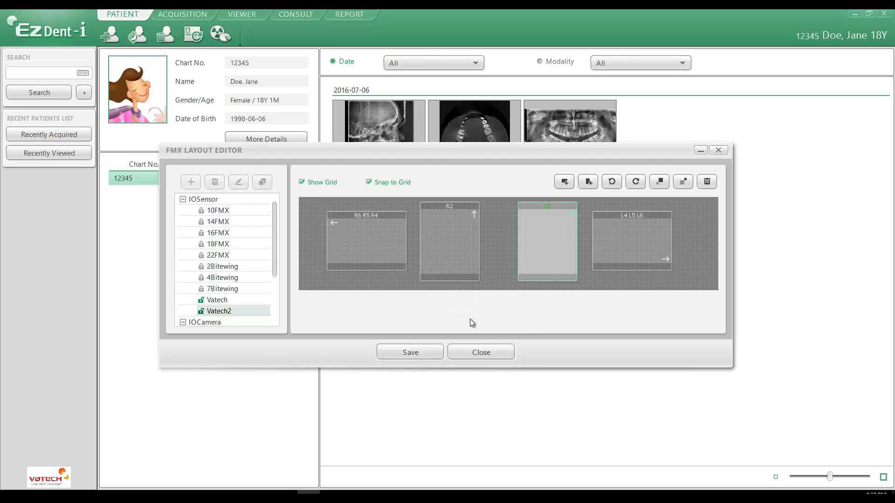
{"action": "left_click", "coordinate": [489, 354]}
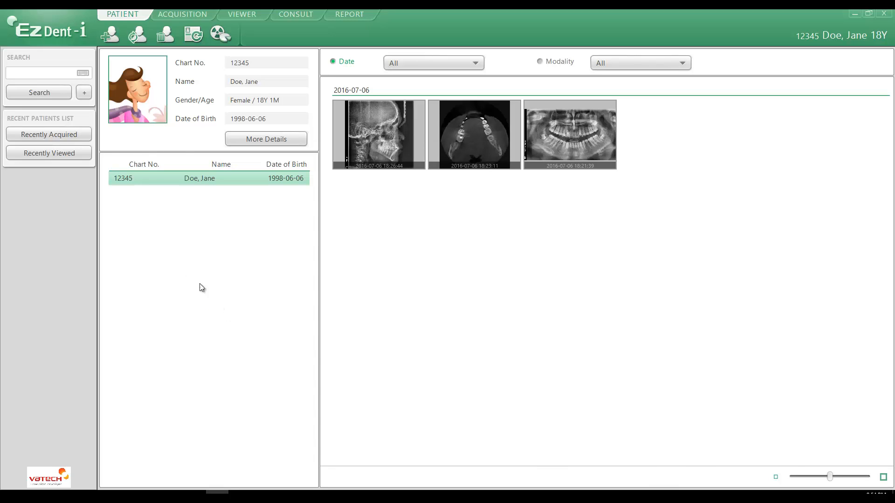
Reopen the FMX Layout Editor, rename the Vatech layout to Vatech1 and save it to Set1
{"action": "left_click", "coordinate": [52, 36]}
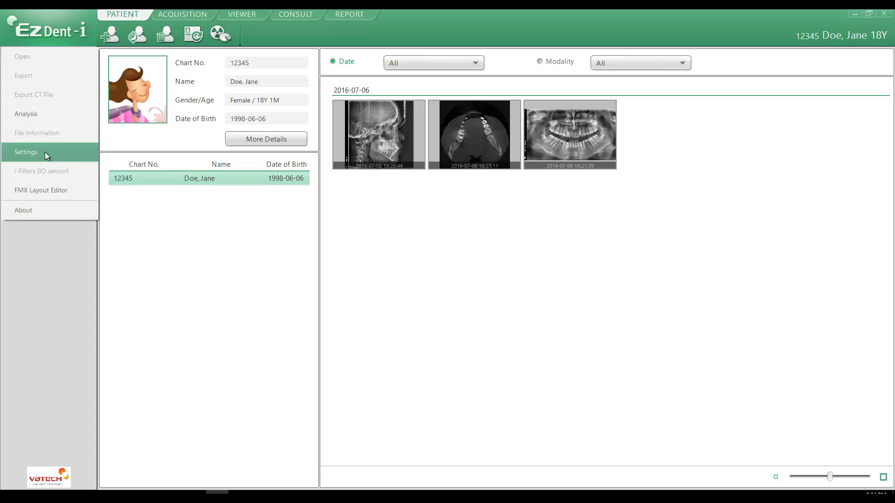
{"action": "left_click", "coordinate": [44, 191]}
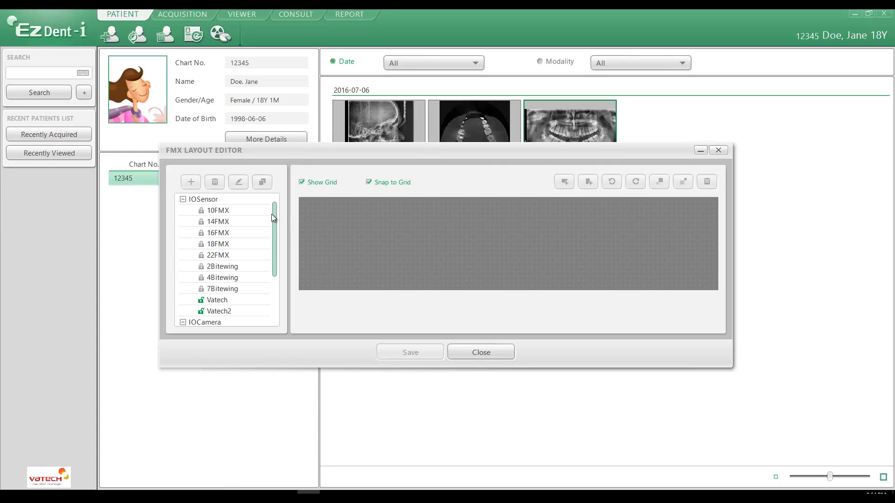
{"action": "left_click", "coordinate": [217, 300]}
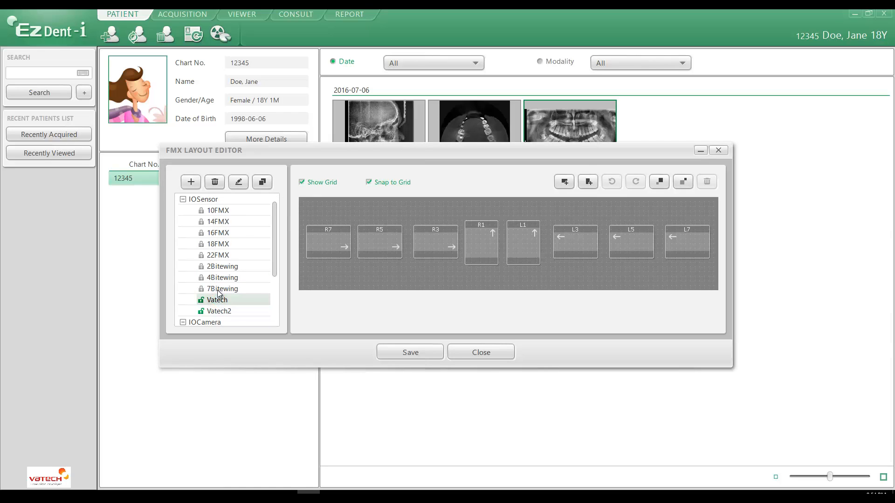
{"action": "left_click", "coordinate": [239, 182]}
{"action": "left_click", "coordinate": [230, 300]}
{"action": "type", "text": "1"}
{"action": "left_click", "coordinate": [424, 349]}
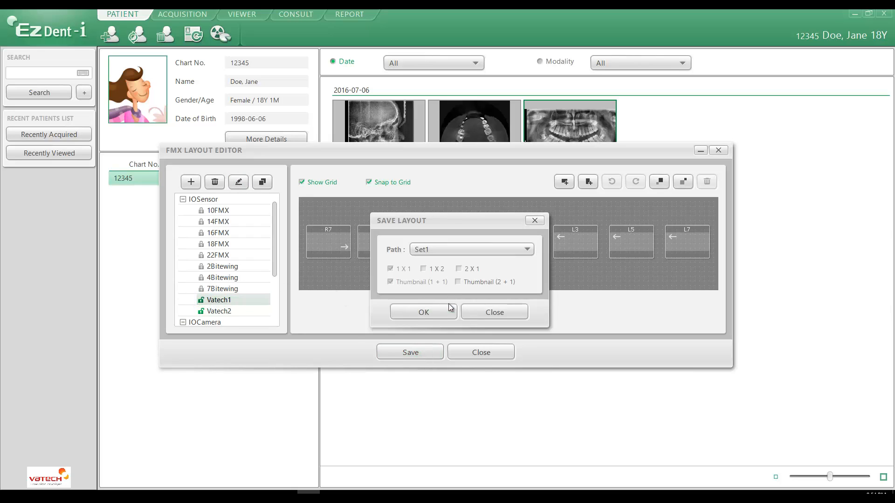
{"action": "left_click", "coordinate": [426, 308]}
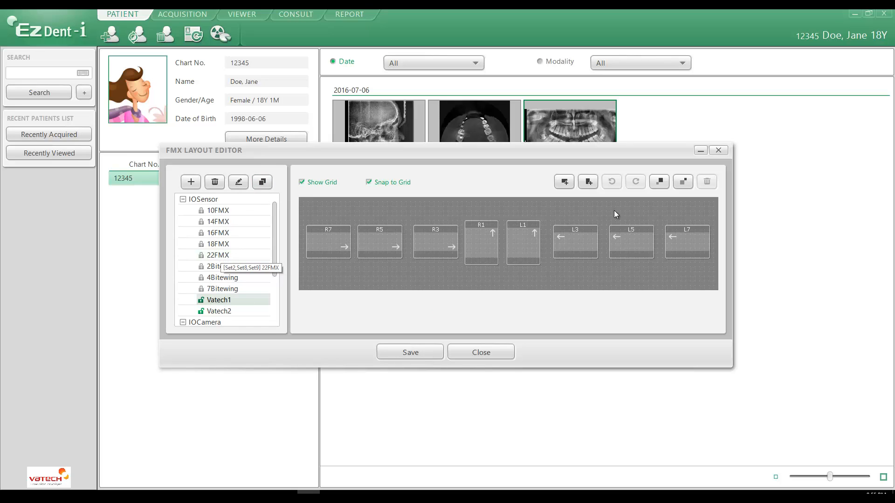
{"action": "left_click", "coordinate": [659, 182]}
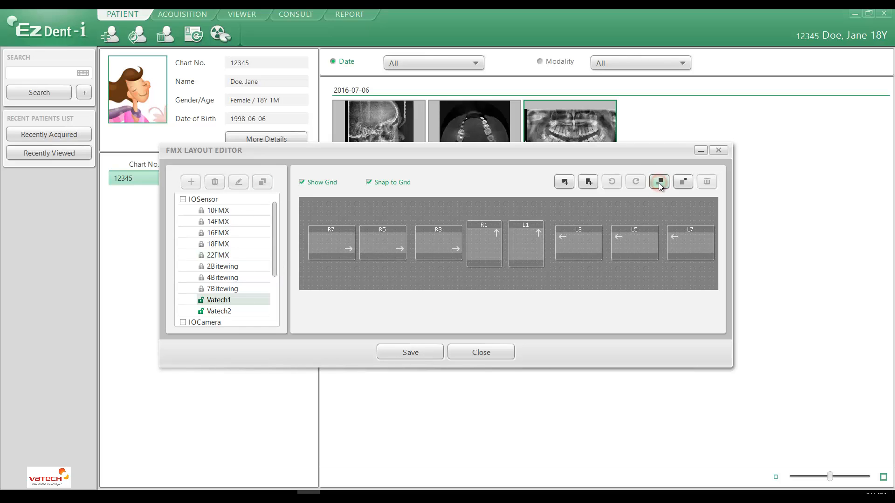
{"action": "left_click", "coordinate": [431, 352]}
{"action": "left_click", "coordinate": [426, 251]}
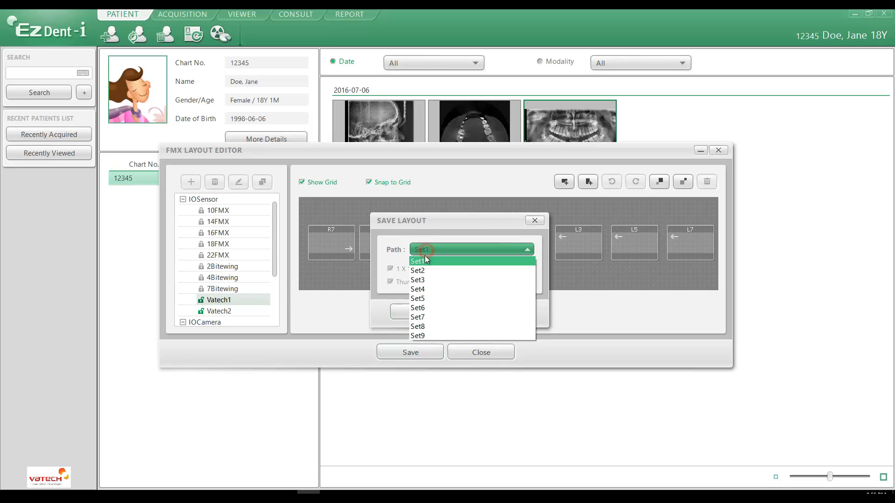
{"action": "left_click", "coordinate": [425, 255]}
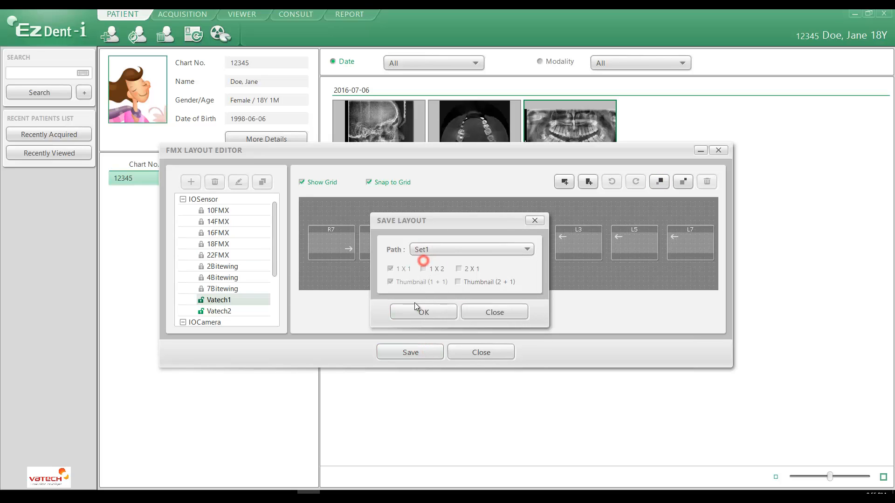
{"action": "left_click", "coordinate": [489, 317]}
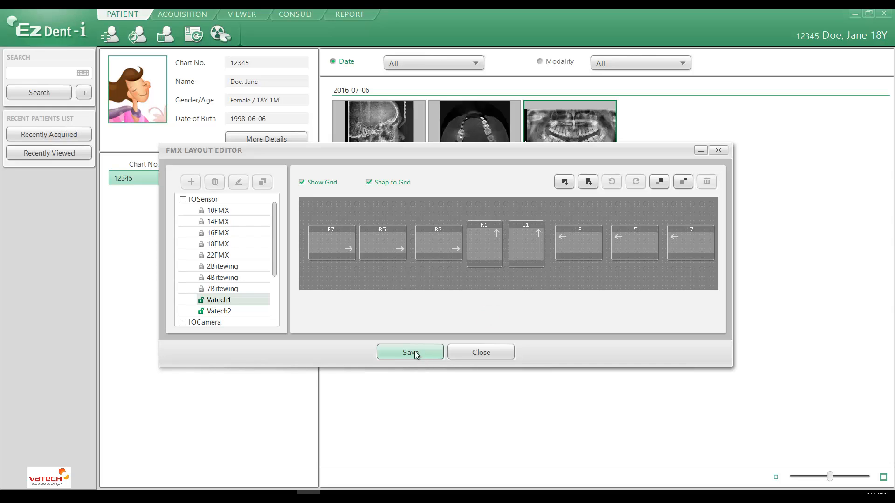
{"action": "left_click", "coordinate": [246, 221]}
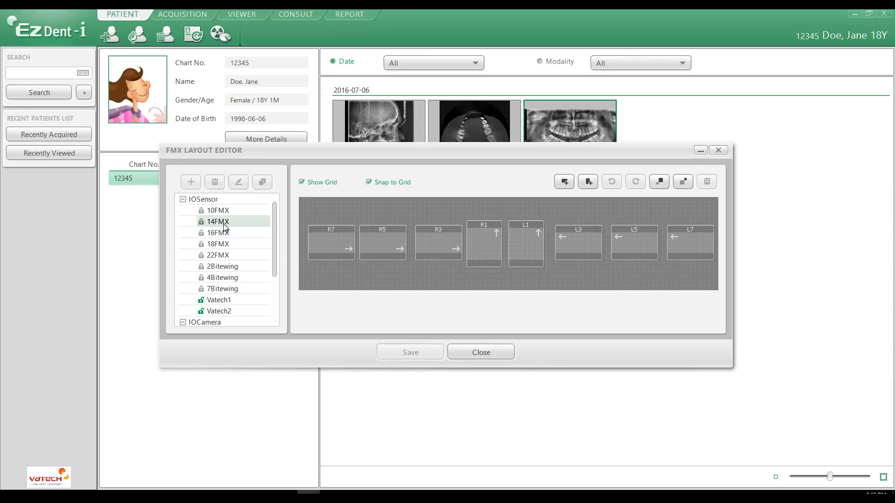
{"action": "left_click", "coordinate": [485, 280]}
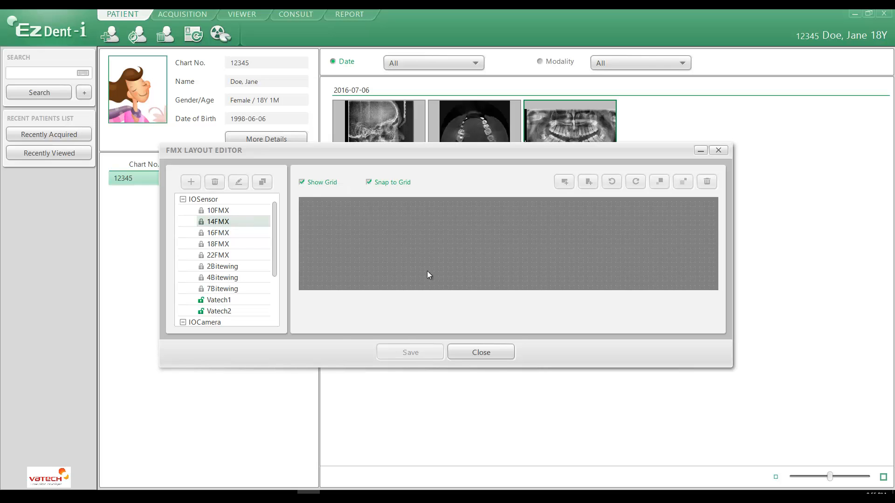
{"action": "left_click", "coordinate": [228, 220]}
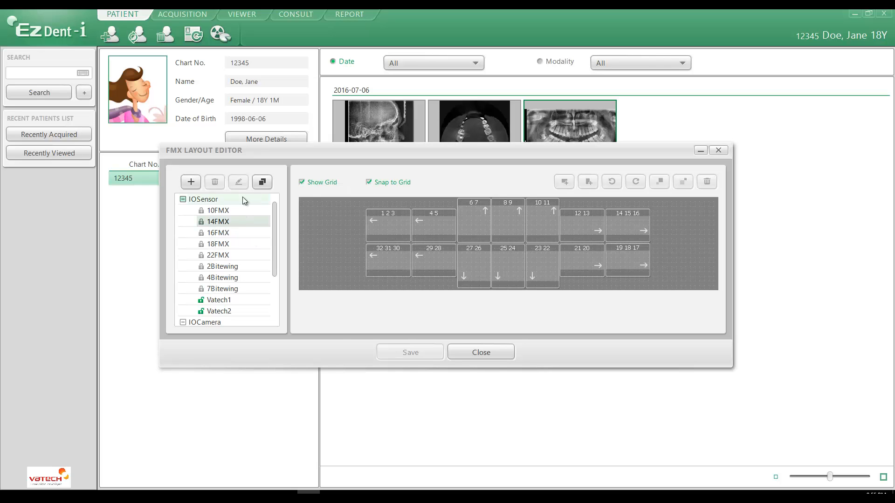
Delete the Vatech2 layout from the IOSensor list and close the layout editor
{"action": "left_click", "coordinate": [222, 301]}
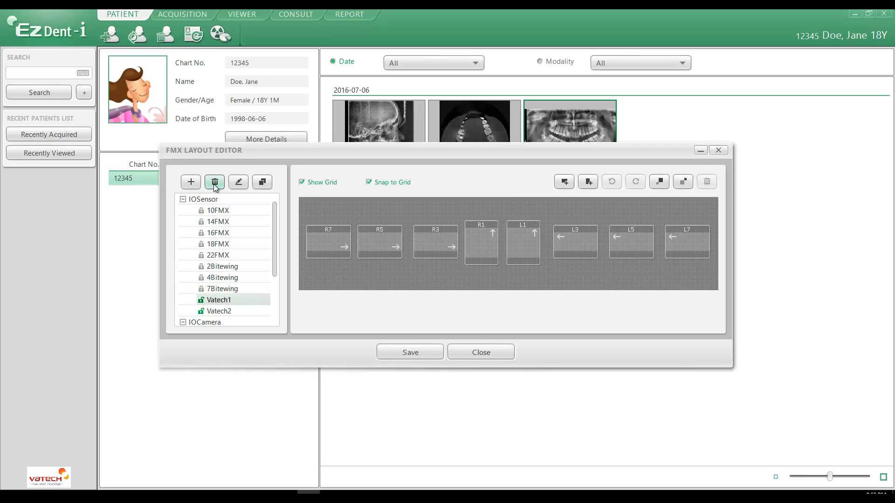
{"action": "left_click", "coordinate": [219, 311]}
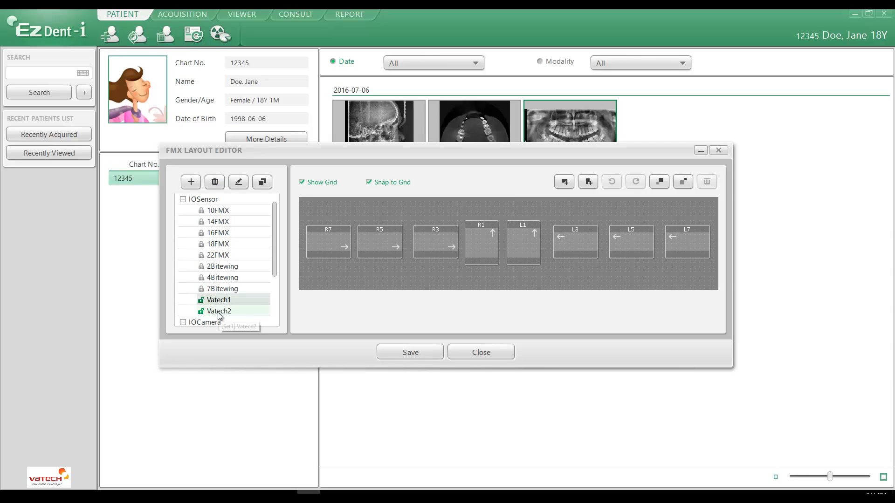
{"action": "left_click", "coordinate": [214, 181]}
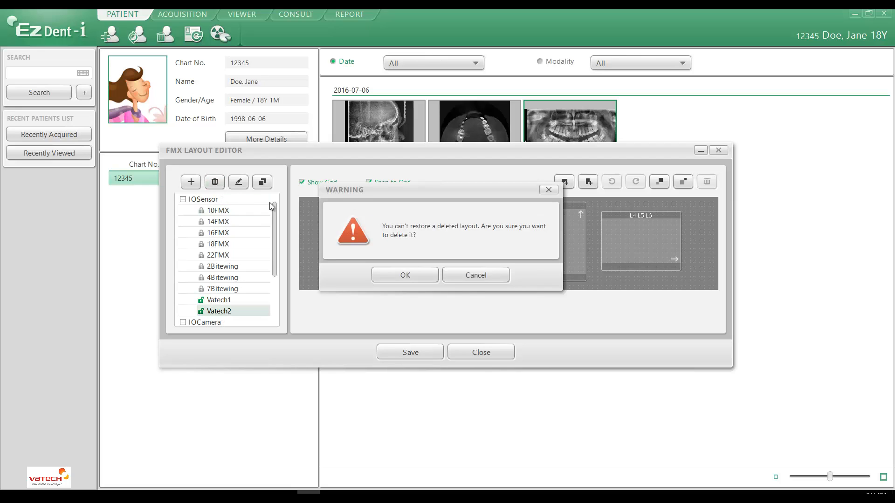
{"action": "left_click", "coordinate": [400, 275]}
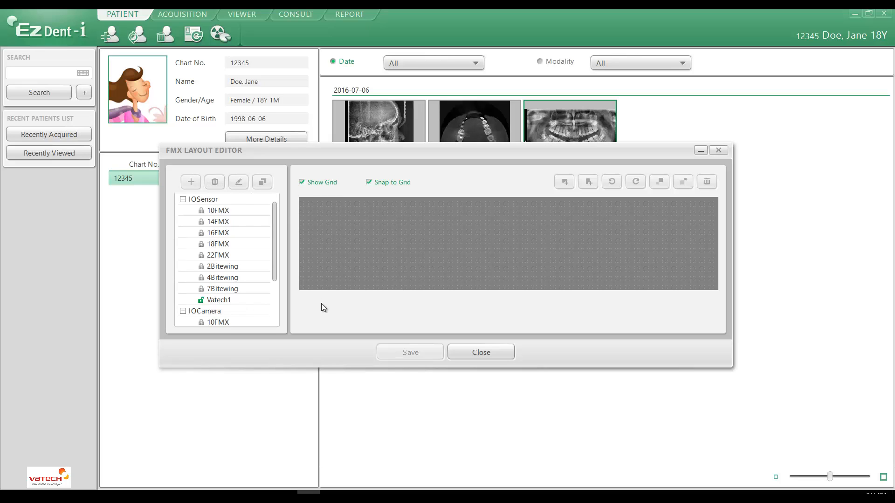
{"action": "left_click", "coordinate": [482, 355]}
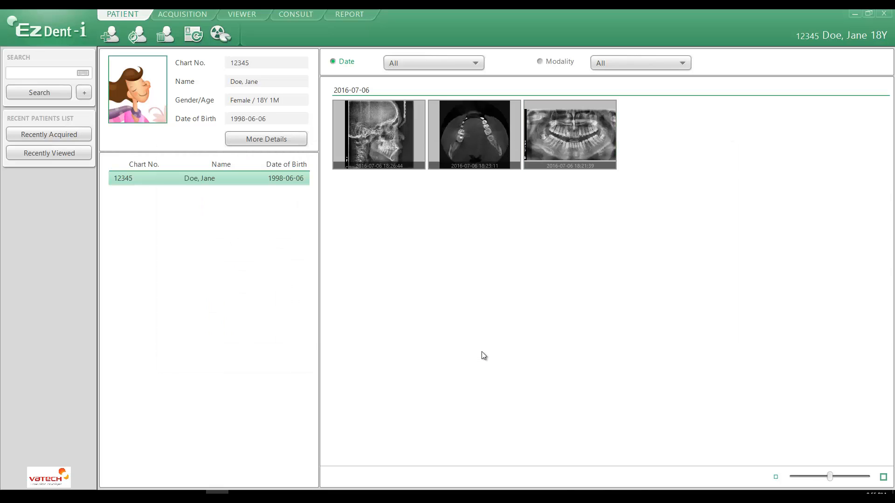
In the acquisition FMX settings, choose Set1 (FMX 10, 14, 18) as the IO Sensor layout set, check its Vatech1 preview and apply
{"action": "left_click", "coordinate": [35, 29]}
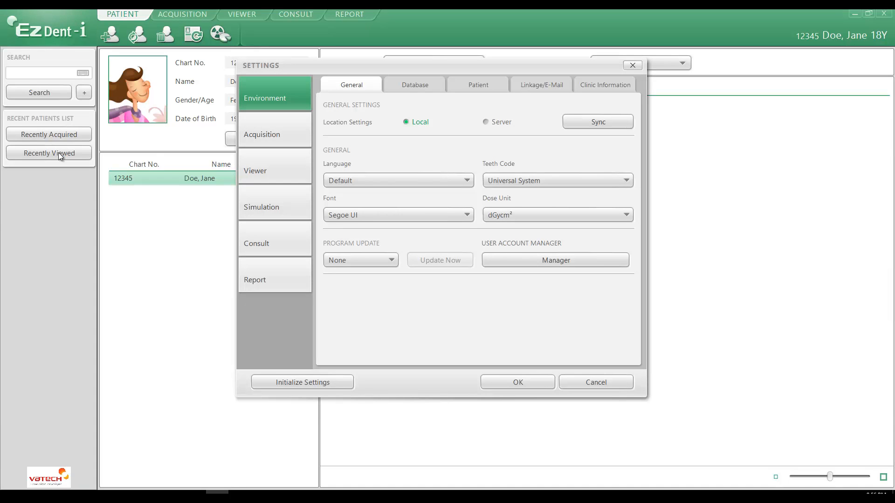
{"action": "left_click", "coordinate": [267, 133]}
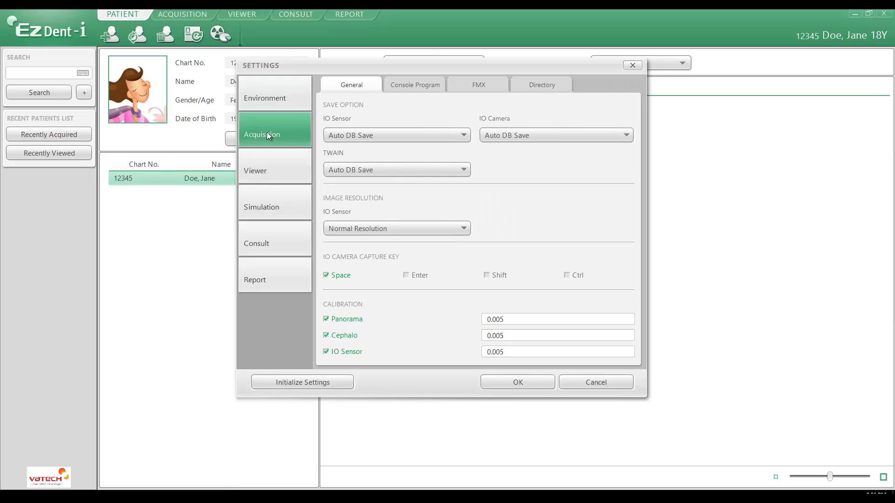
{"action": "left_click", "coordinate": [485, 85]}
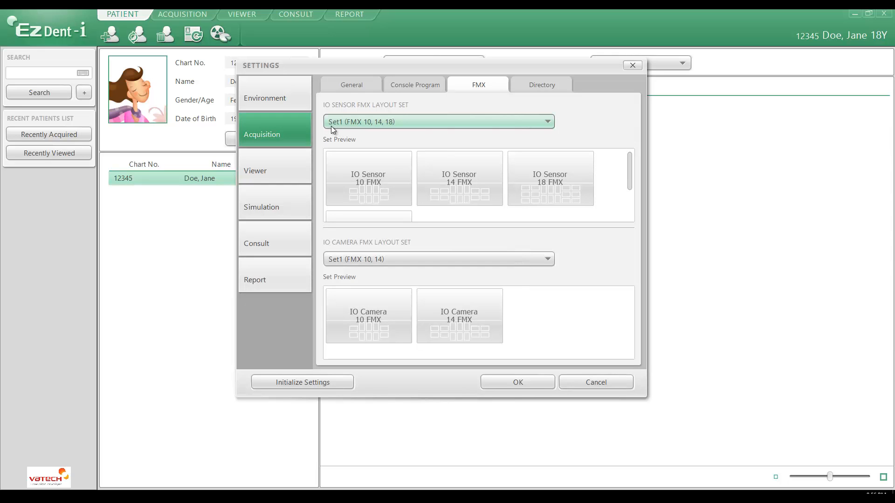
{"action": "left_click", "coordinate": [374, 123]}
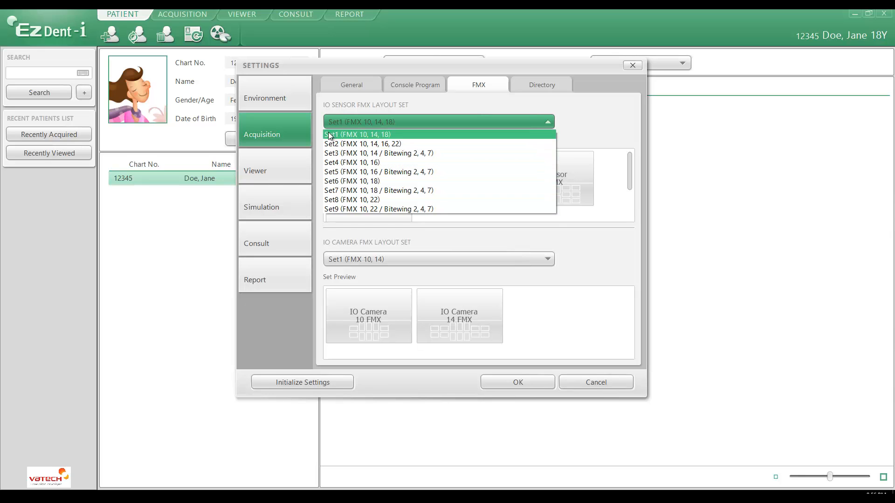
{"action": "left_click", "coordinate": [384, 134]}
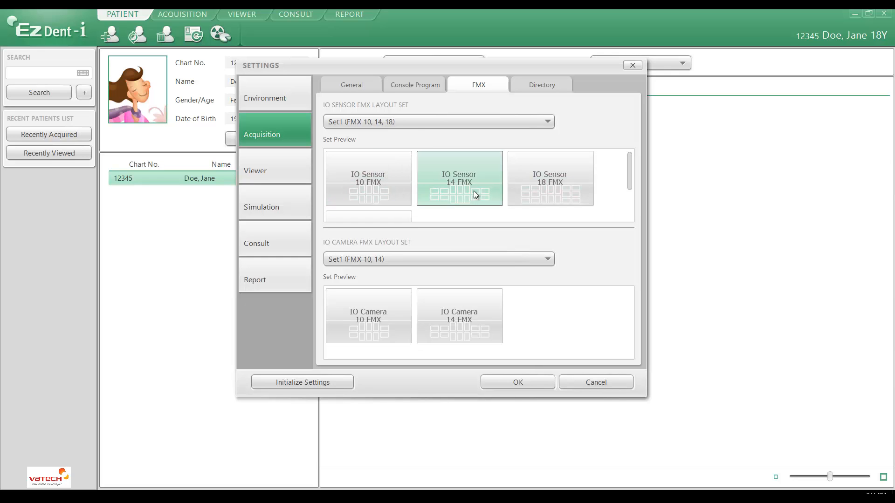
{"action": "left_click_drag", "start_coordinate": [628, 164], "coordinate": [627, 197]}
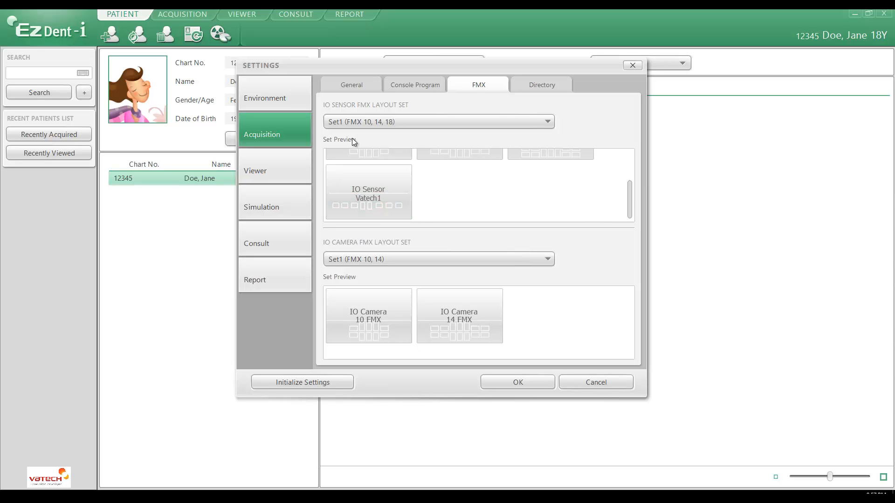
{"action": "left_click", "coordinate": [525, 384]}
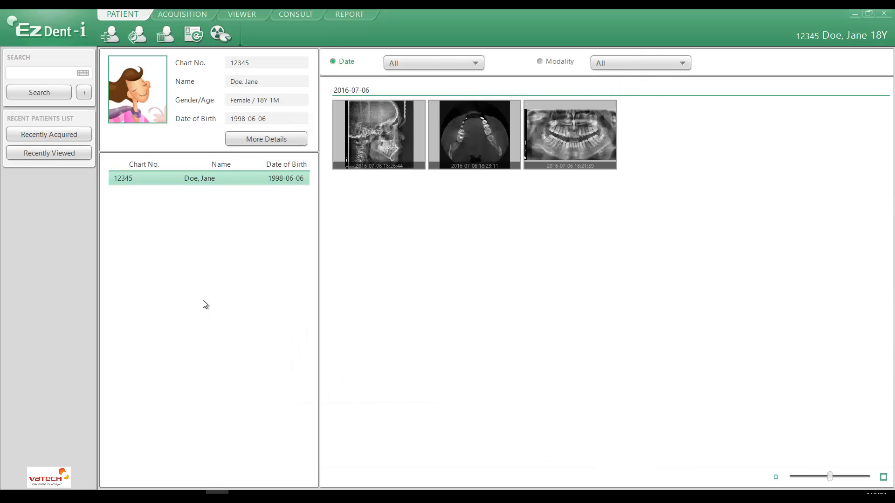
Go to image acquisition and change the IO Sensor layout to Vatech1
{"action": "left_click", "coordinate": [182, 14]}
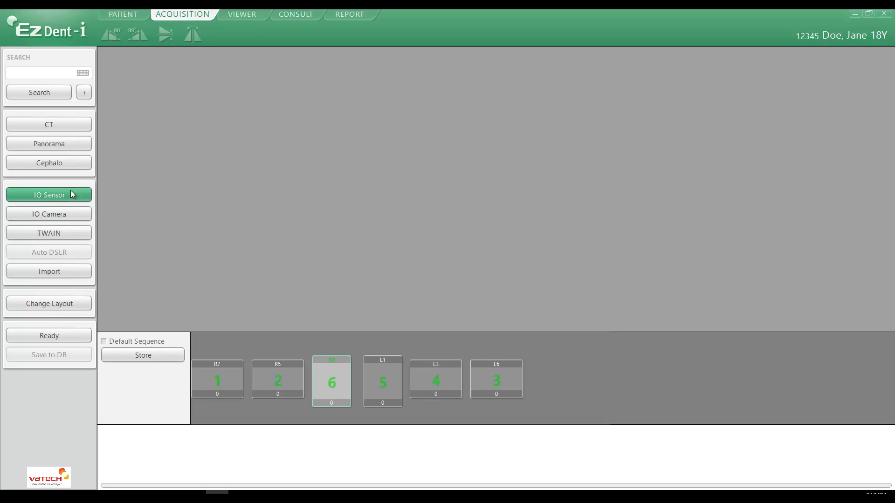
{"action": "left_click", "coordinate": [57, 304]}
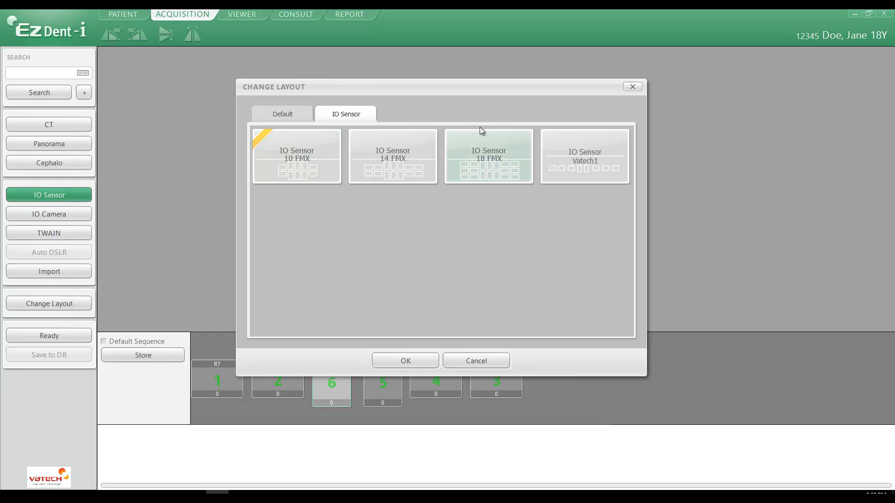
{"action": "left_click", "coordinate": [587, 165]}
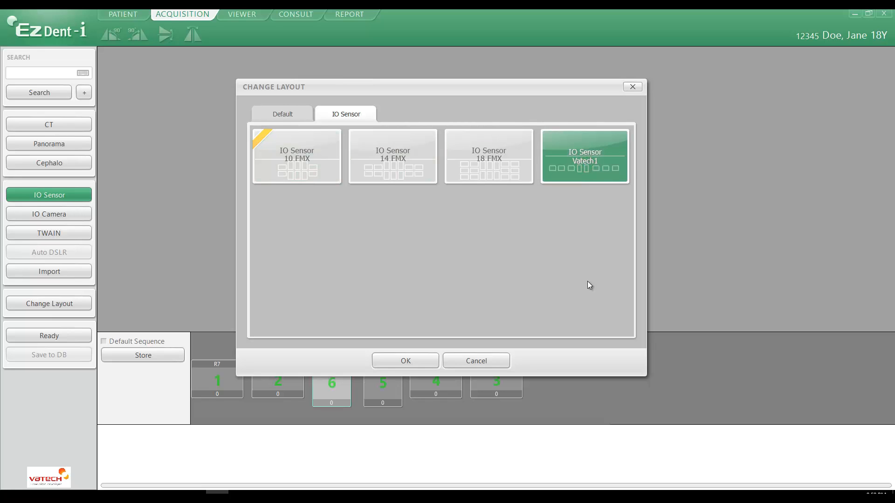
{"action": "left_click", "coordinate": [403, 361]}
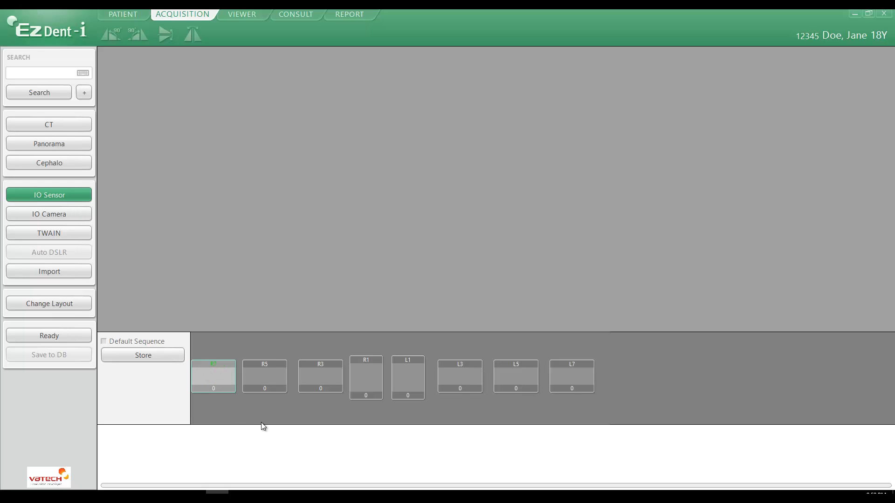
Set the IO Sensor acquisition order to L7, L5, L3, R7, R5, R3, L1, R1 and store it as the user sequence
{"action": "left_click", "coordinate": [575, 377]}
{"action": "left_click", "coordinate": [510, 376]}
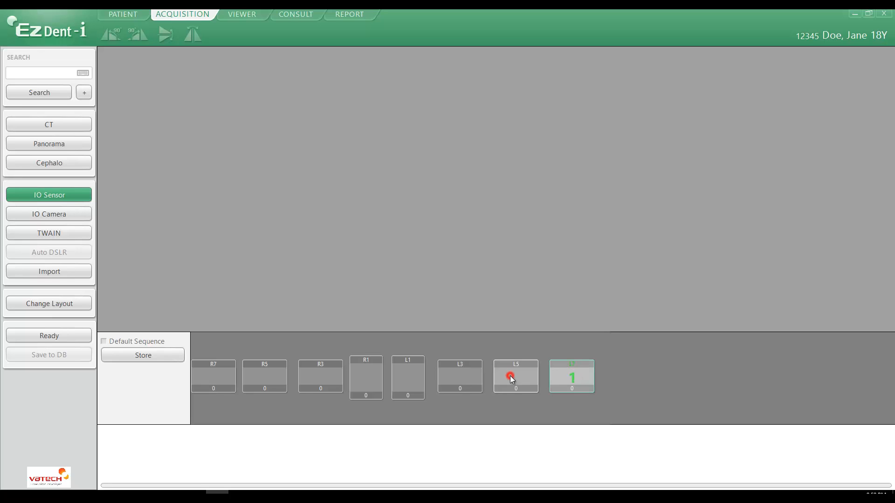
{"action": "left_click", "coordinate": [459, 376]}
{"action": "left_click", "coordinate": [217, 376]}
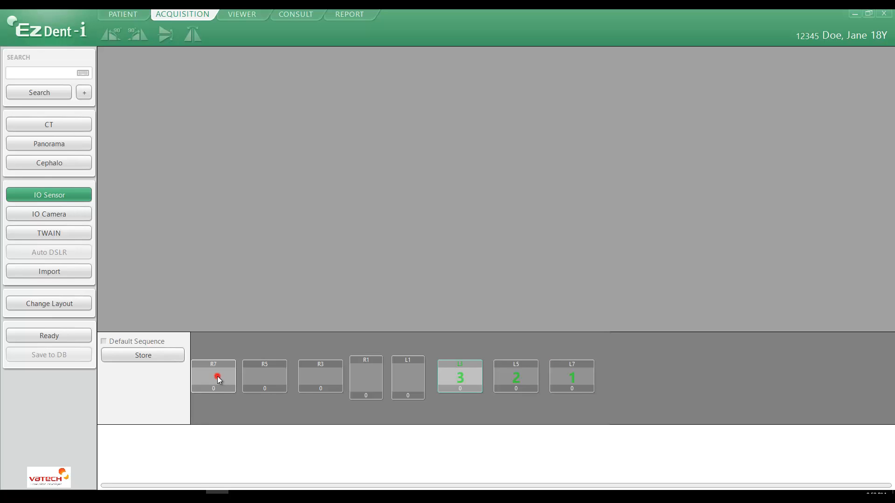
{"action": "left_click", "coordinate": [262, 377]}
{"action": "left_click", "coordinate": [315, 377]}
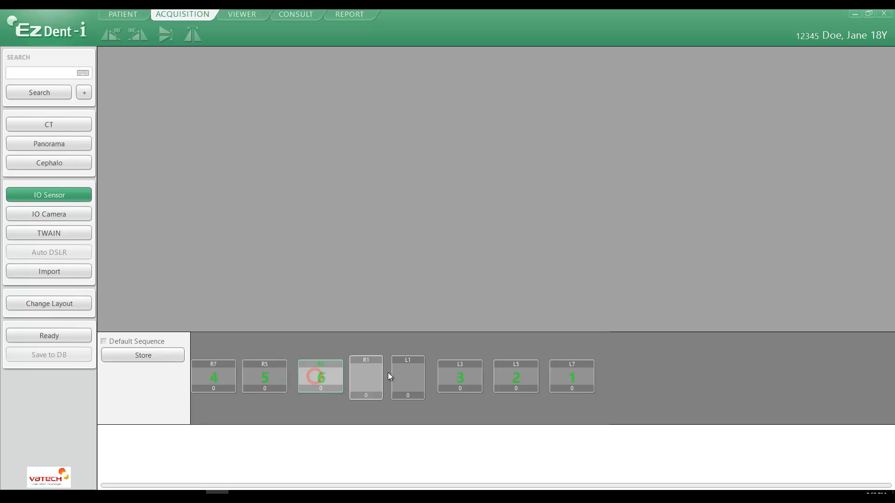
{"action": "left_click", "coordinate": [407, 376]}
{"action": "left_click", "coordinate": [367, 375]}
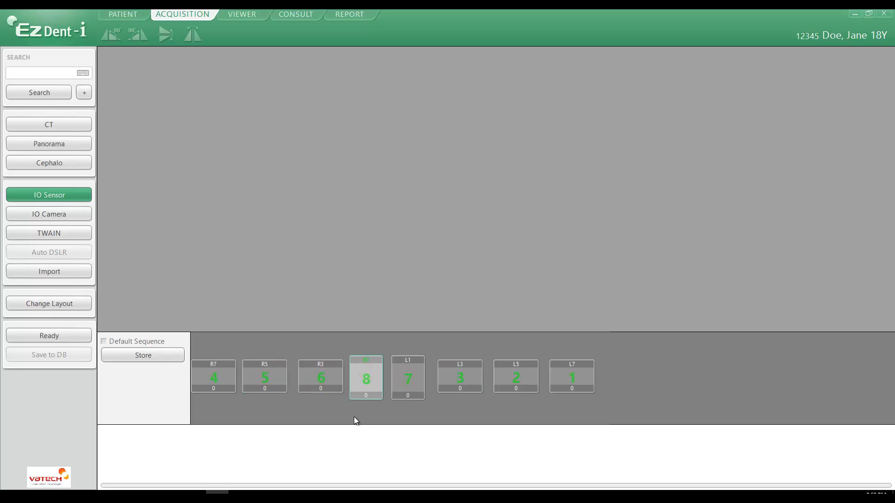
{"action": "left_click", "coordinate": [144, 357]}
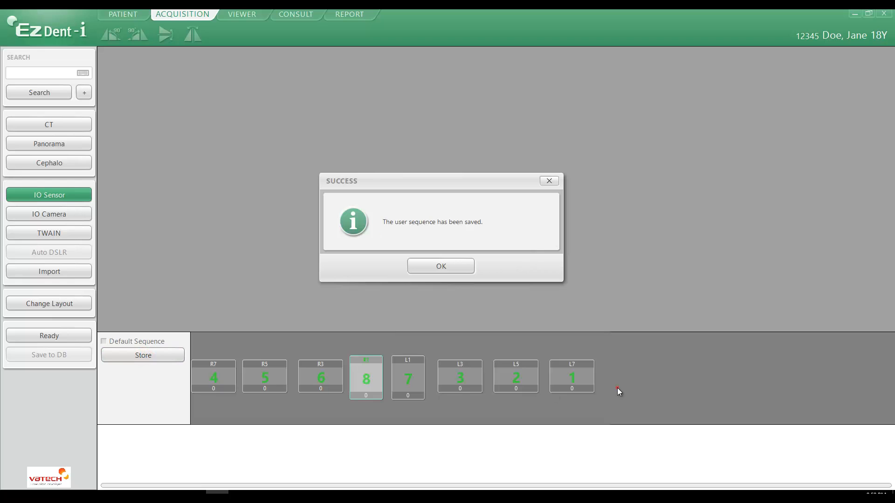
{"action": "left_click", "coordinate": [447, 267]}
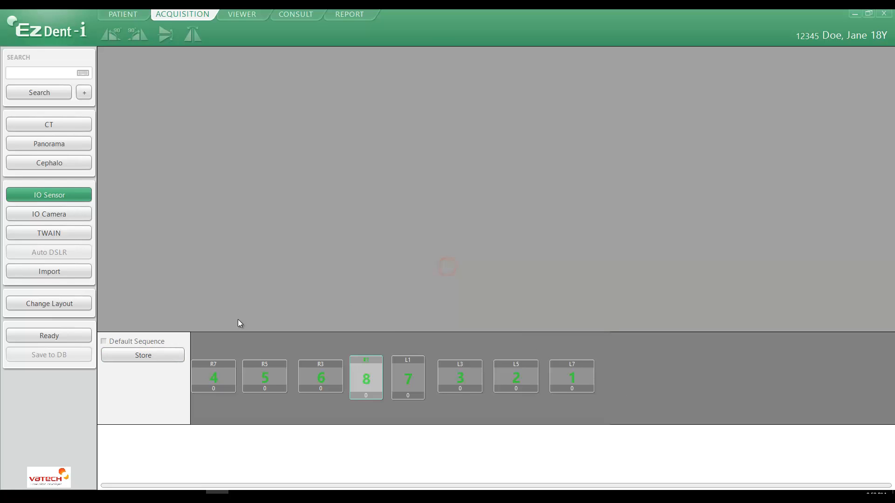
Enable Default Sequence to view the default acquisition order, and disable it again to return to the stored user sequence
{"action": "left_click", "coordinate": [103, 342]}
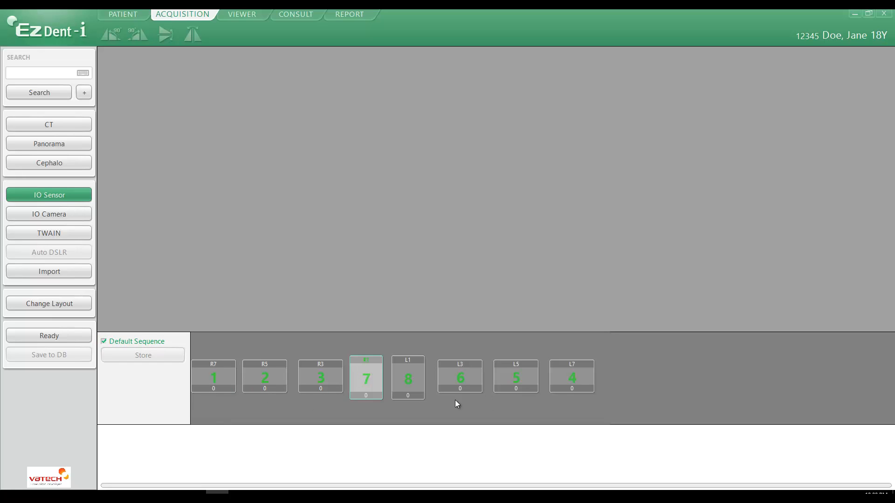
{"action": "left_click", "coordinate": [104, 342]}
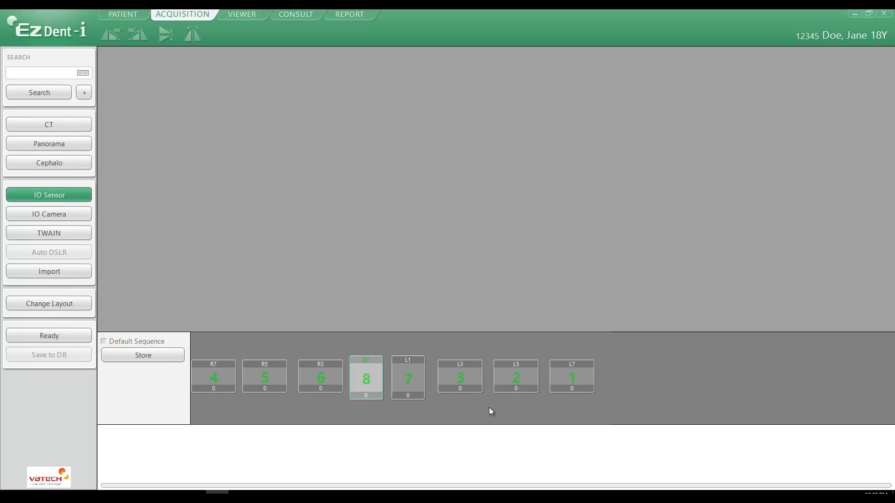